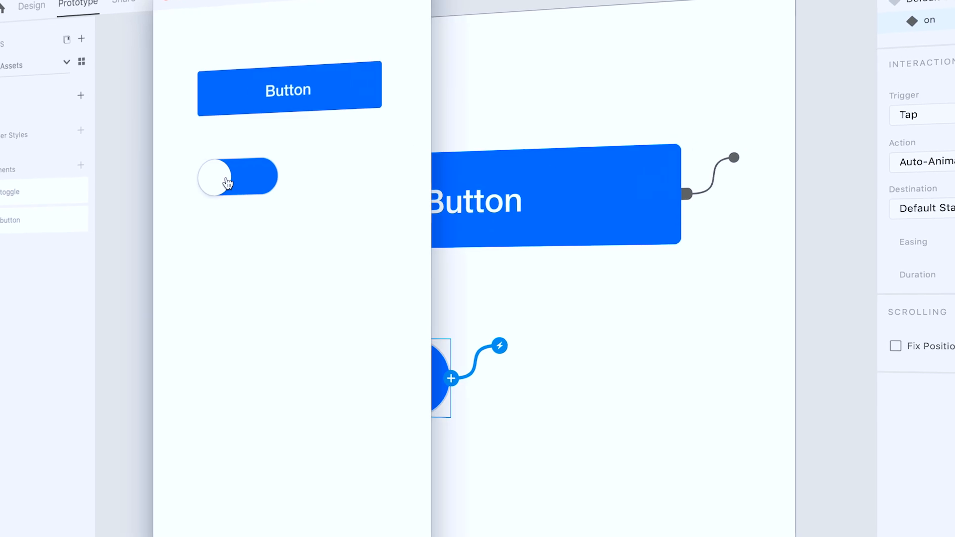
# - Test the toggle switch in the prototype preview by switching it repeatedly, and close the preview
pyautogui.click(252, 182)
pyautogui.click(232, 181)
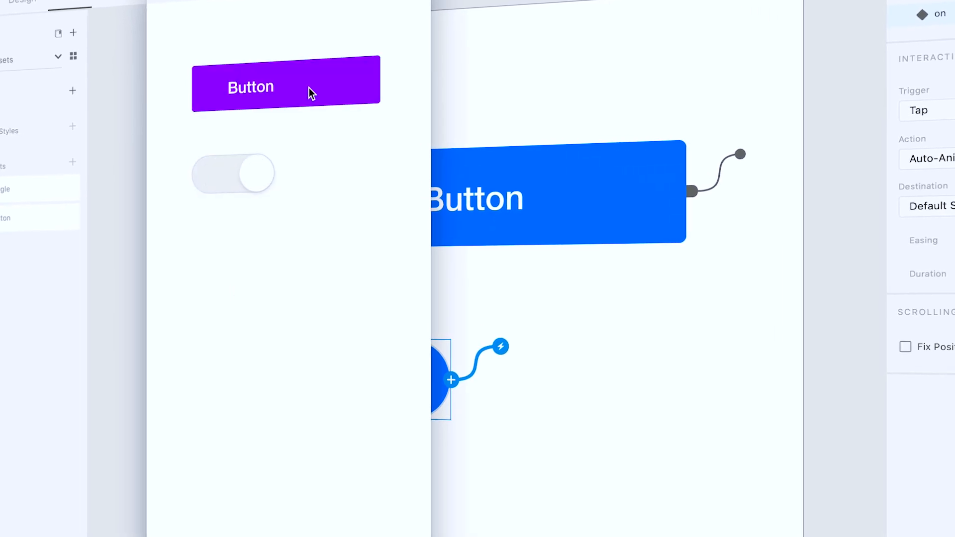
pyautogui.click(233, 184)
pyautogui.click(158, 2)
pyautogui.click(633, 399)
pyautogui.press('super+minus')
pyautogui.click(777, 330)
pyautogui.press('super+minus')
pyautogui.moveTo(777, 330); pyautogui.dragTo(672, 221)
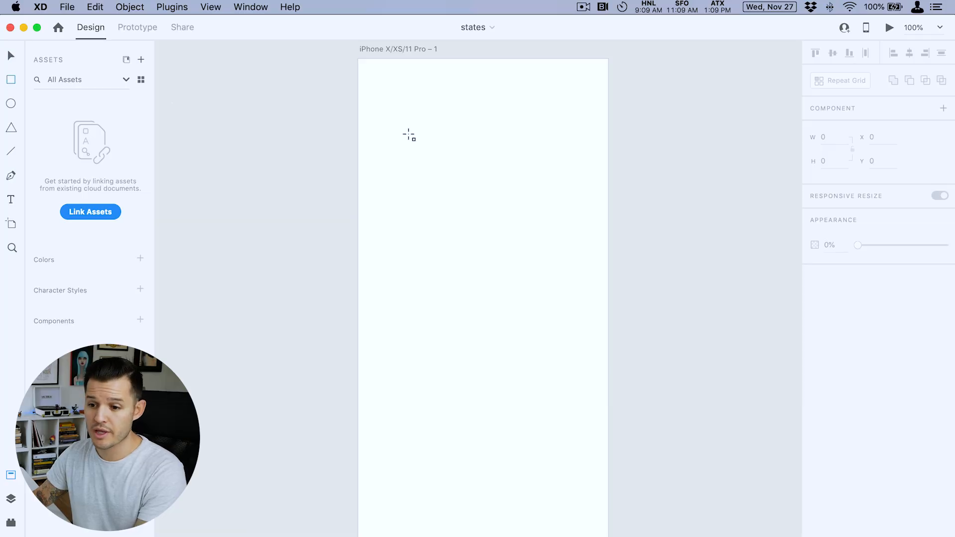
# - Draw a rectangle about 249 by 58 near the top of the artboard and remove its border
pyautogui.moveTo(391, 114); pyautogui.dragTo(492, 130)
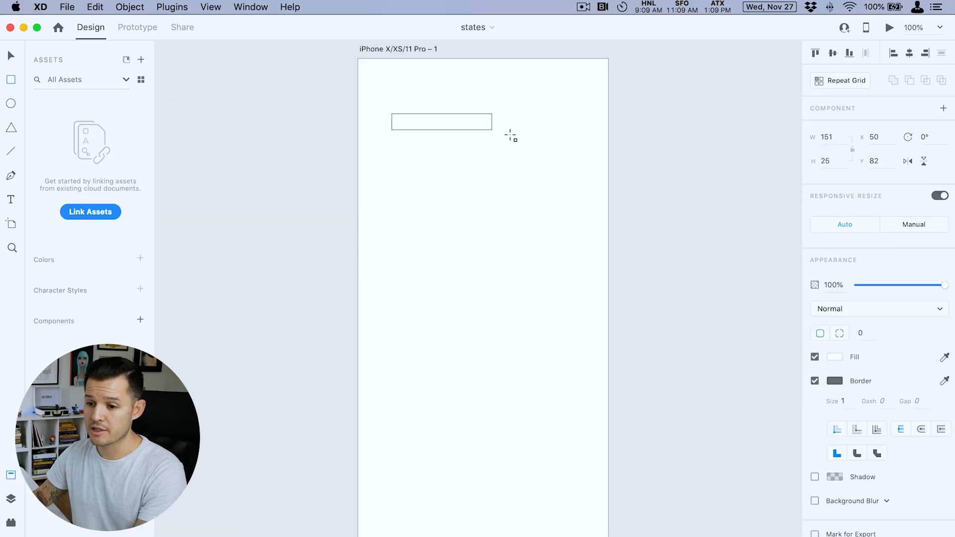
pyautogui.moveTo(552, 152); pyautogui.dragTo(557, 152)
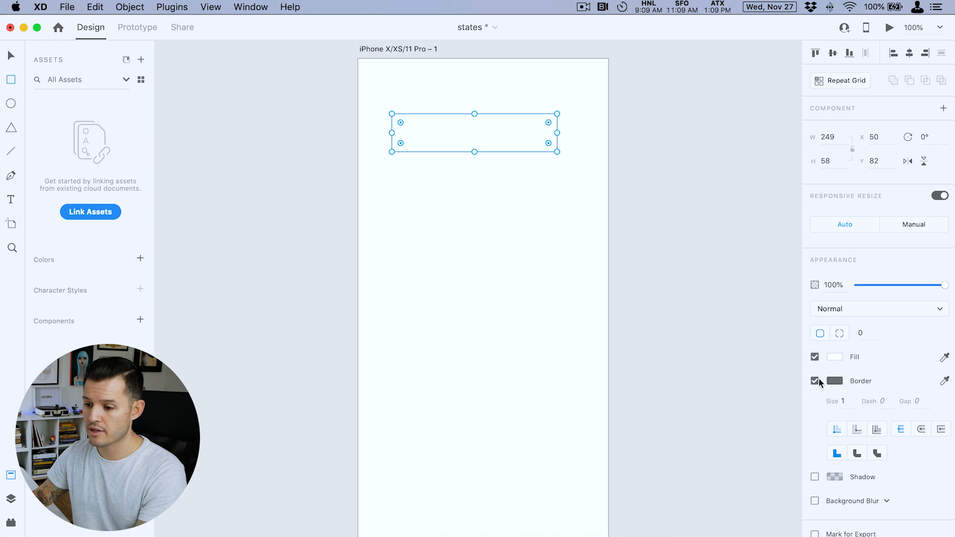
pyautogui.click(818, 379)
# - Fill the rectangle with solid blue #0076FF and round its corners with a radius of 4
pyautogui.click(834, 357)
pyautogui.moveTo(791, 342); pyautogui.dragTo(791, 332)
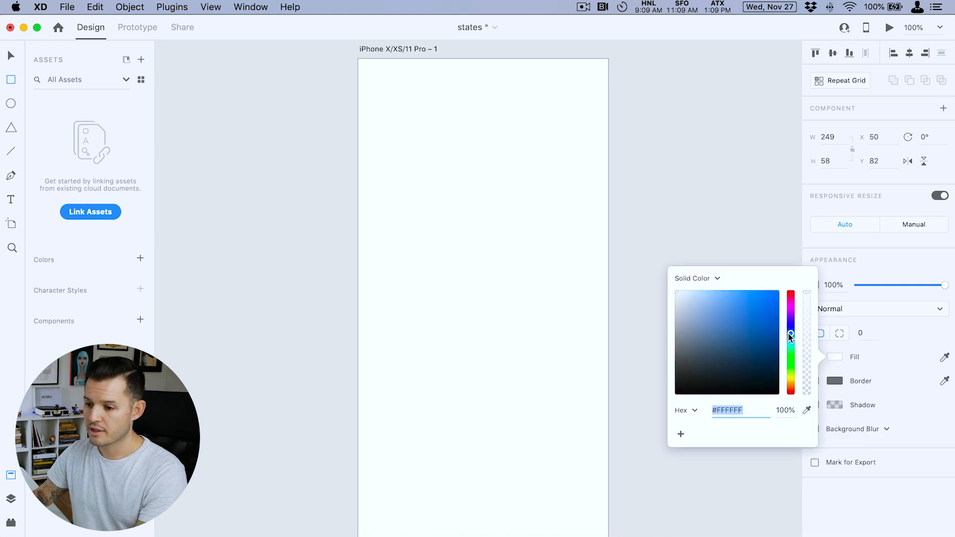
pyautogui.click(779, 295)
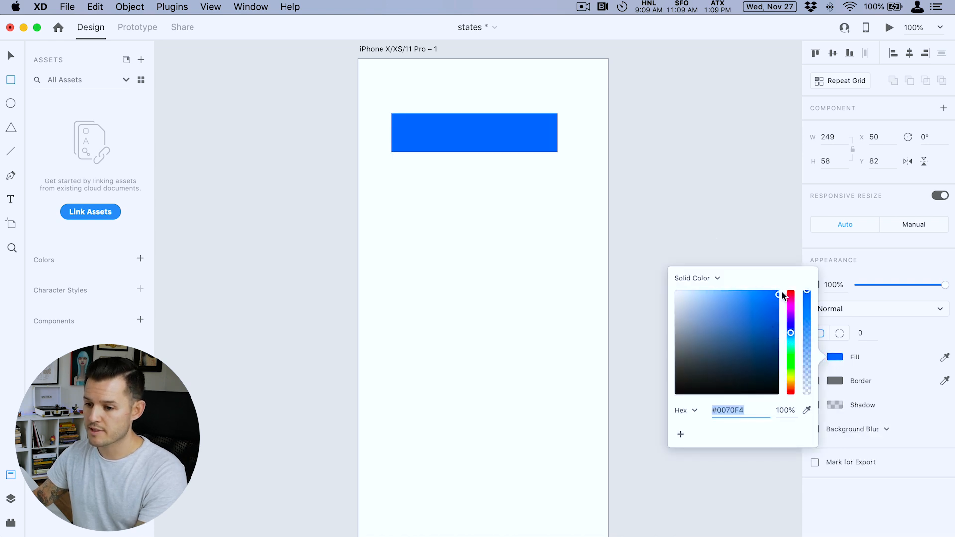
pyautogui.click(654, 217)
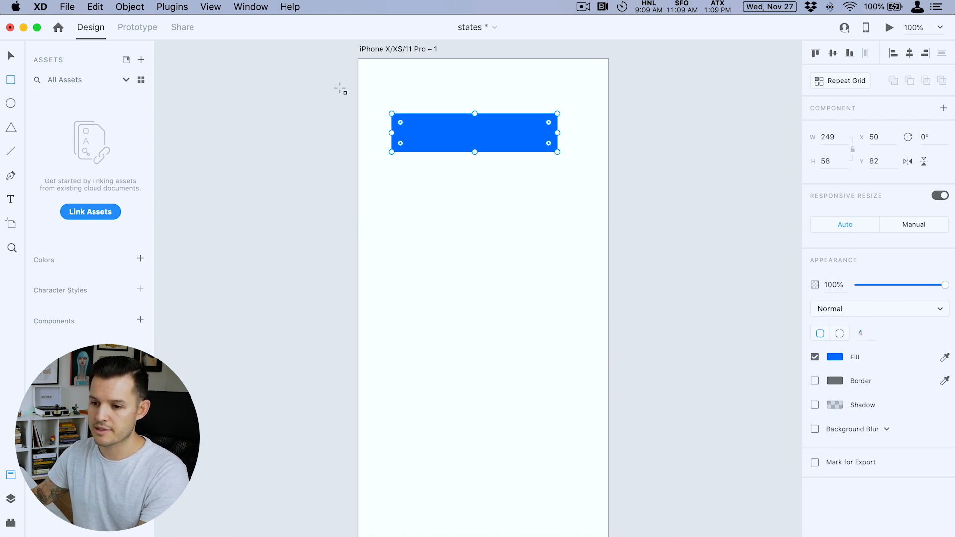
# - Centre the rectangle horizontally on the artboard and add the text label "Button" over it
pyautogui.moveTo(469, 139); pyautogui.dragTo(595, 183)
pyautogui.moveTo(526, 268); pyautogui.dragTo(471, 215)
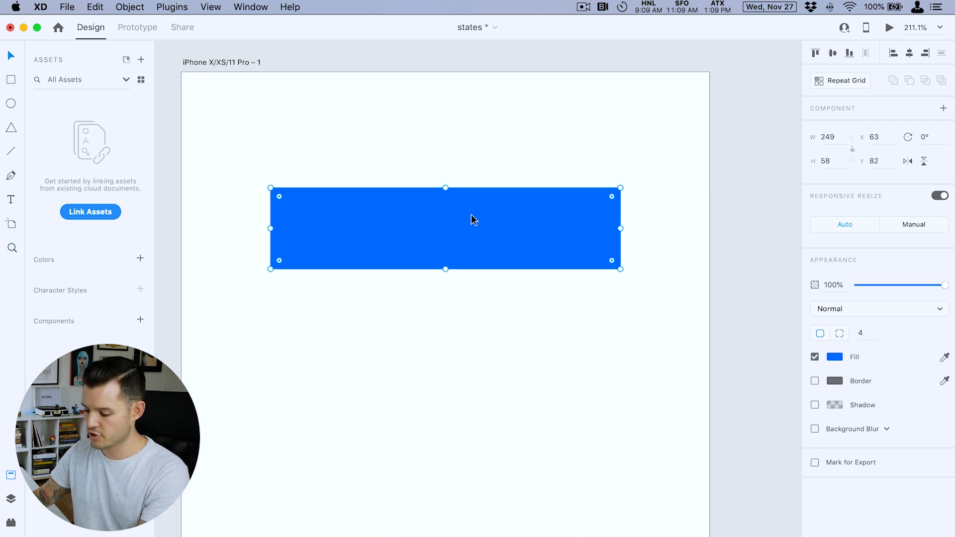
pyautogui.click(364, 224)
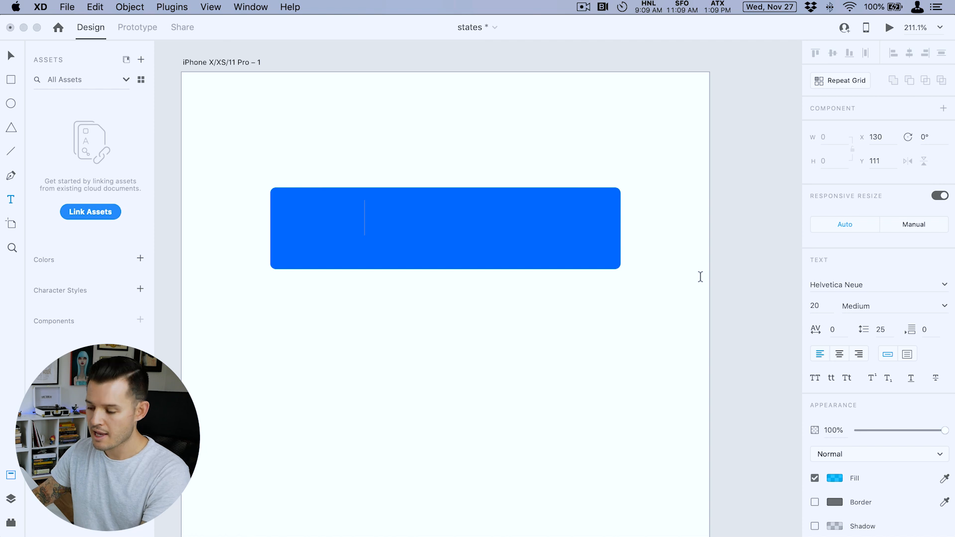
pyautogui.write('Button')
pyautogui.press('super+a')
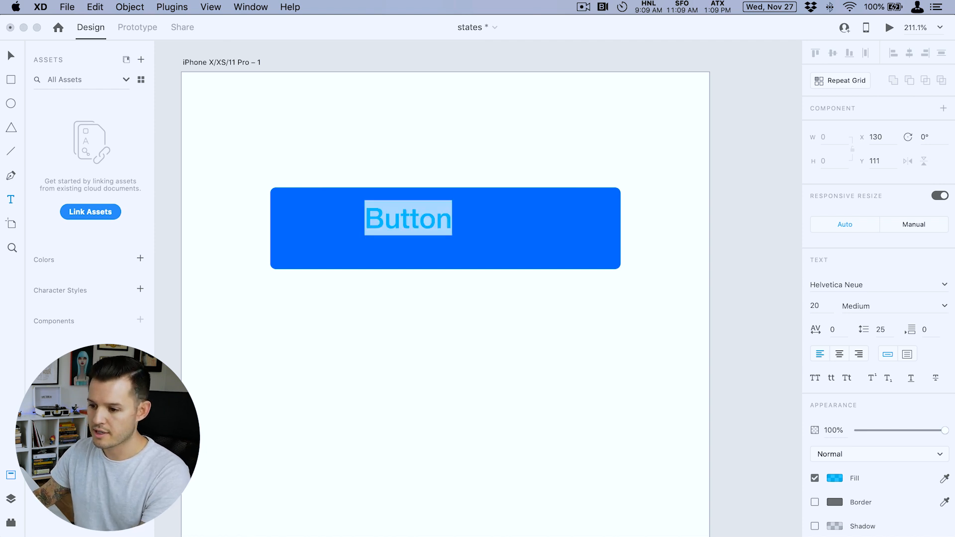
# - Change the "Button" label's fill to fully opaque white #FFFFFF
pyautogui.click(833, 480)
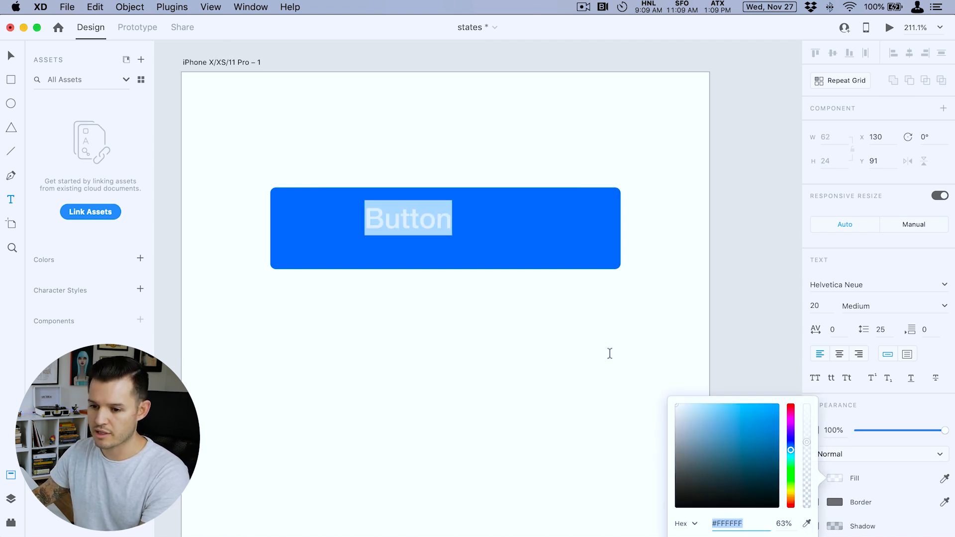
pyautogui.click(11, 57)
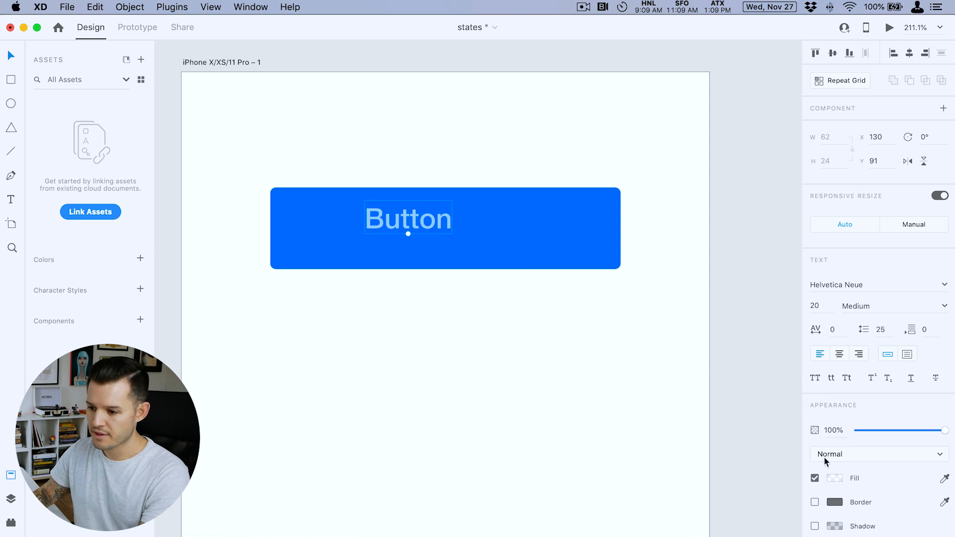
pyautogui.click(833, 480)
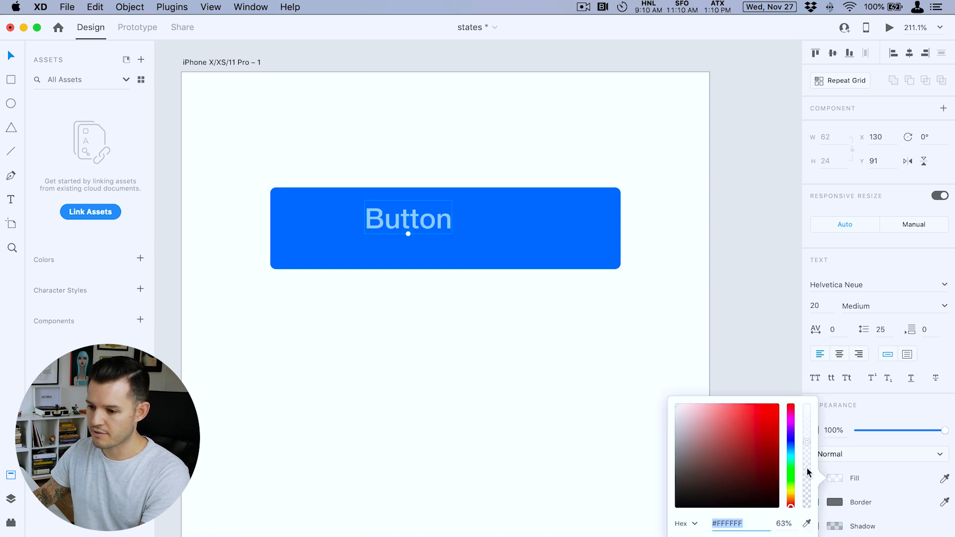
pyautogui.click(705, 179)
pyautogui.click(387, 219)
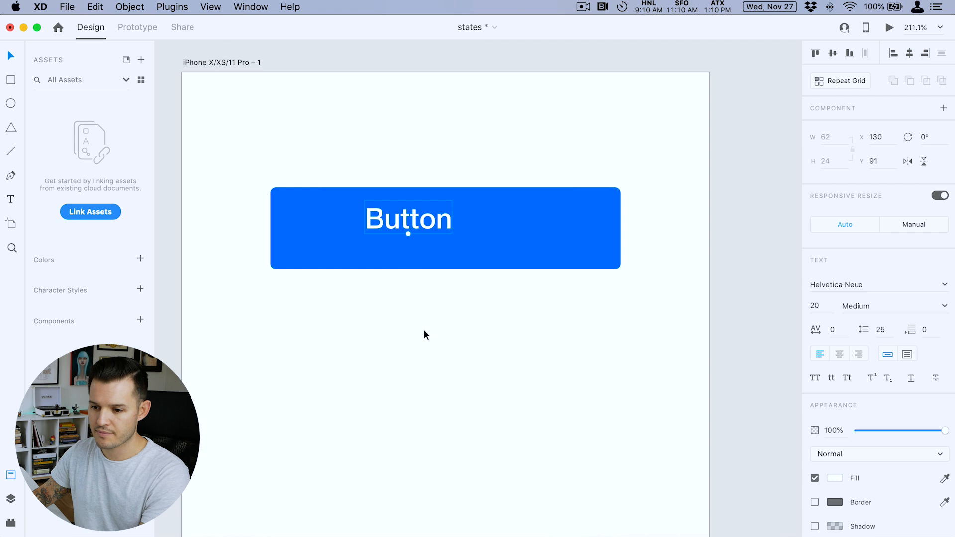
# - Centre the "Button" label and the blue rectangle on each other
pyautogui.press('super+a')
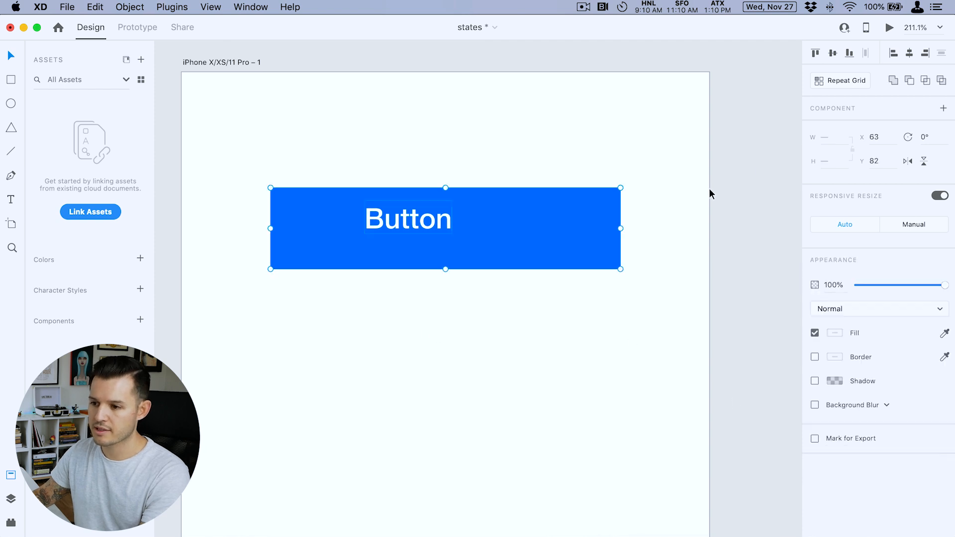
pyautogui.click(910, 53)
pyautogui.click(625, 160)
# - Convert the rectangle and its label into a component named "button"
pyautogui.moveTo(633, 151); pyautogui.dragTo(296, 332)
pyautogui.press('super+k')
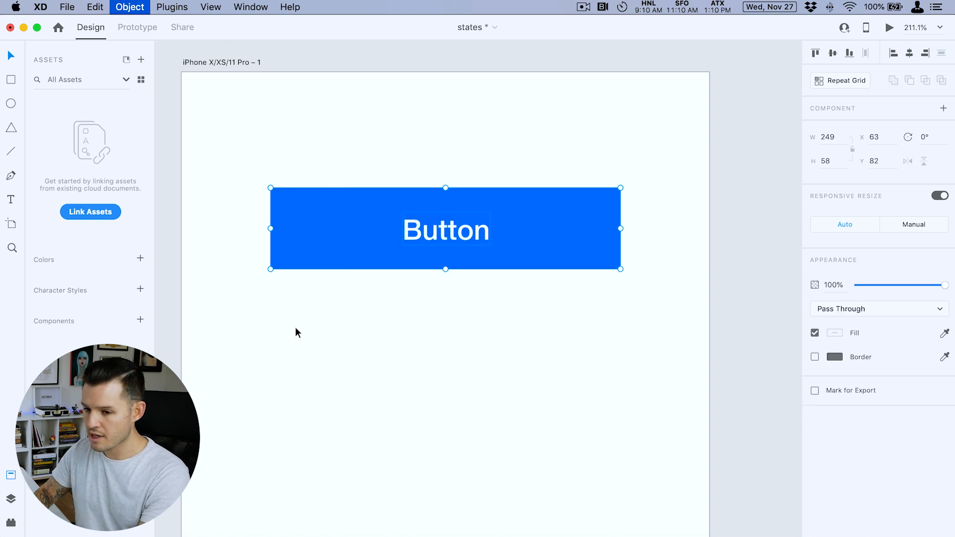
pyautogui.doubleClick(78, 190)
pyautogui.write('button')
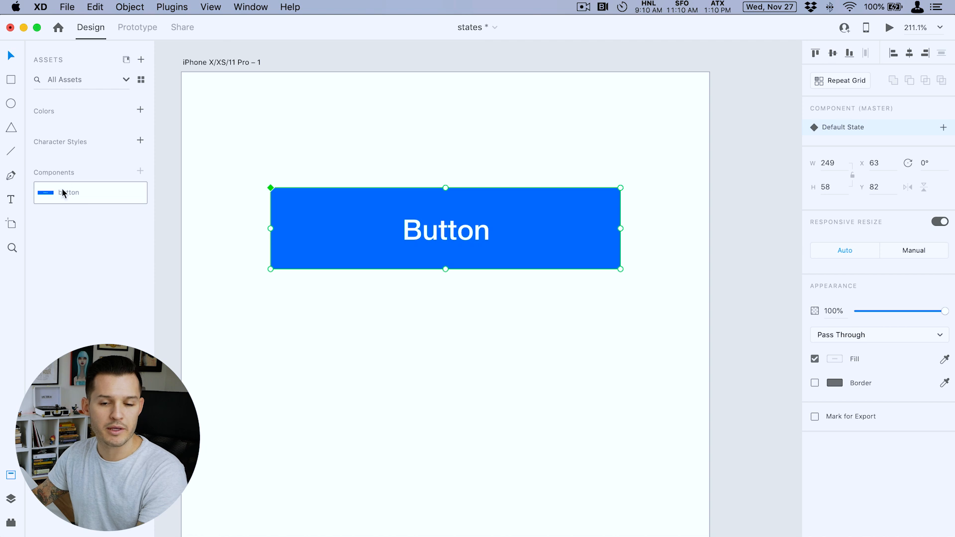
# - Place an instance of the button component below the original button and remove it
pyautogui.moveTo(411, 354); pyautogui.dragTo(300, 354)
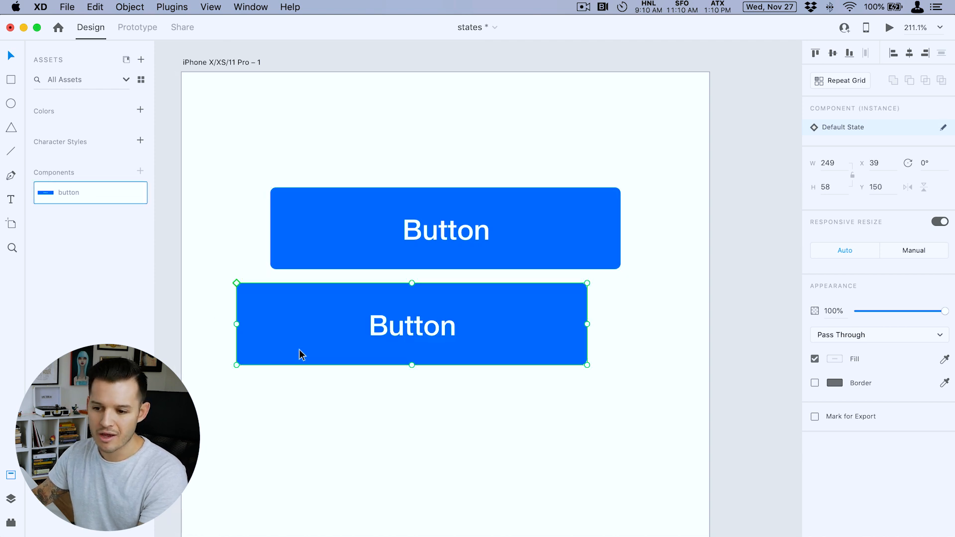
pyautogui.moveTo(401, 411); pyautogui.dragTo(403, 409)
pyautogui.moveTo(625, 457); pyautogui.dragTo(430, 317)
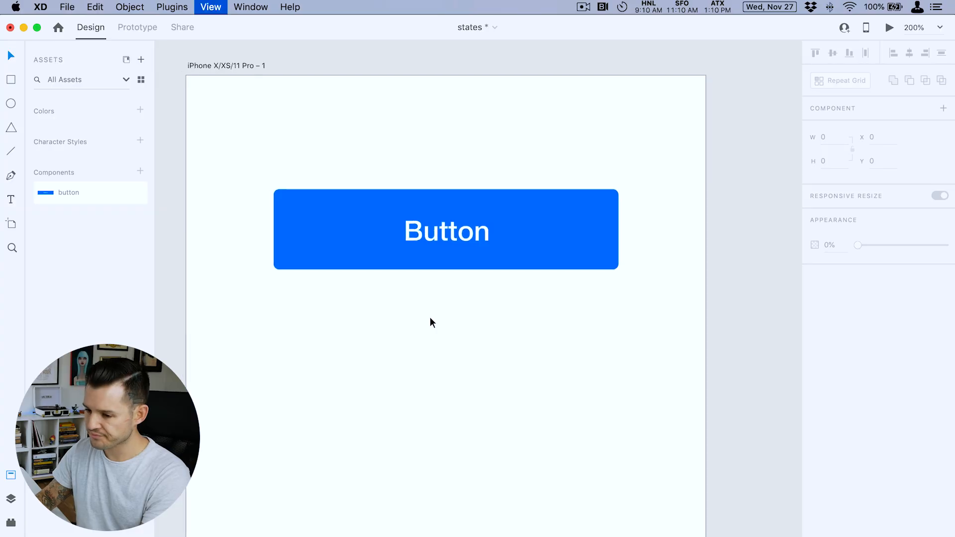
# - Duplicate the artboard beside the original and lower the opacity of the copied button to 27%
pyautogui.scroll(5, 429, 317)
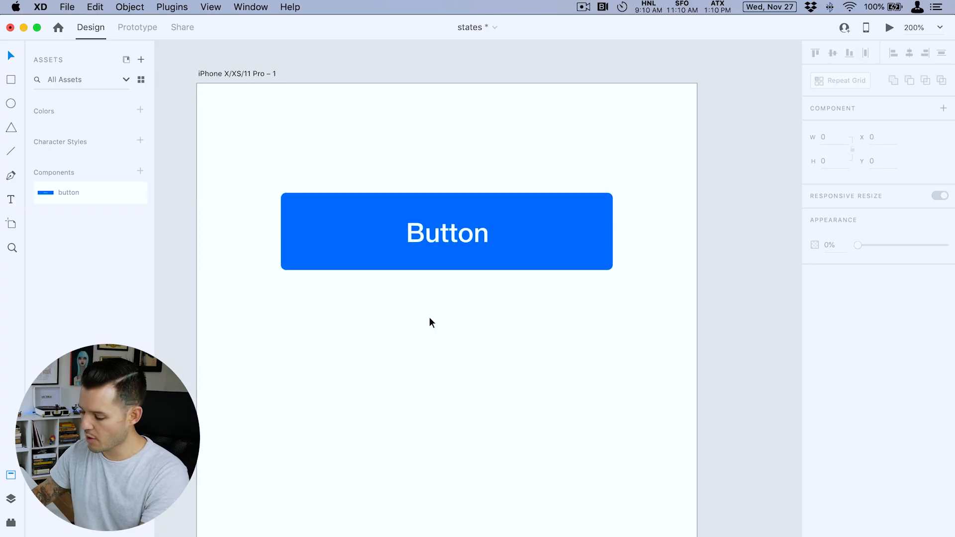
pyautogui.moveTo(431, 331); pyautogui.dragTo(397, 298)
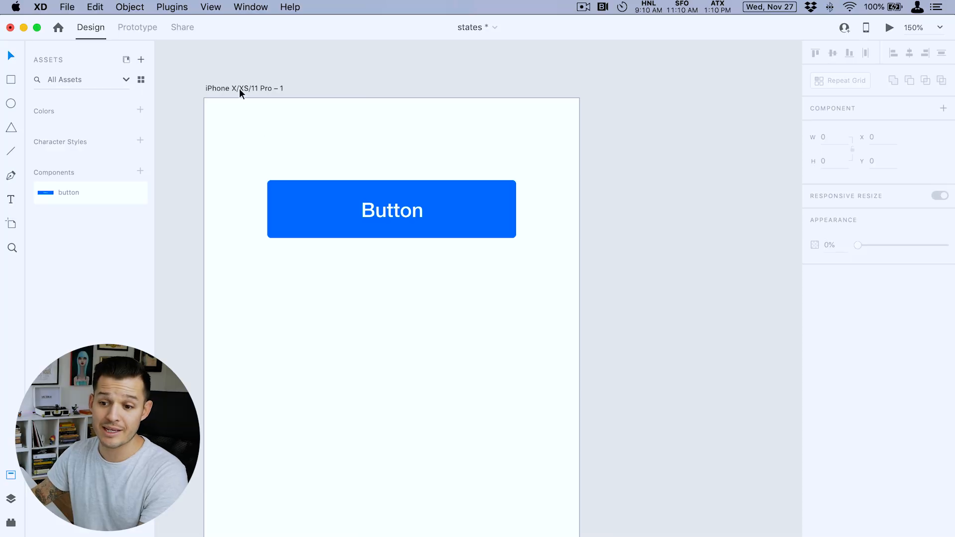
pyautogui.moveTo(240, 88); pyautogui.dragTo(637, 106)
pyautogui.moveTo(699, 81); pyautogui.dragTo(592, 85)
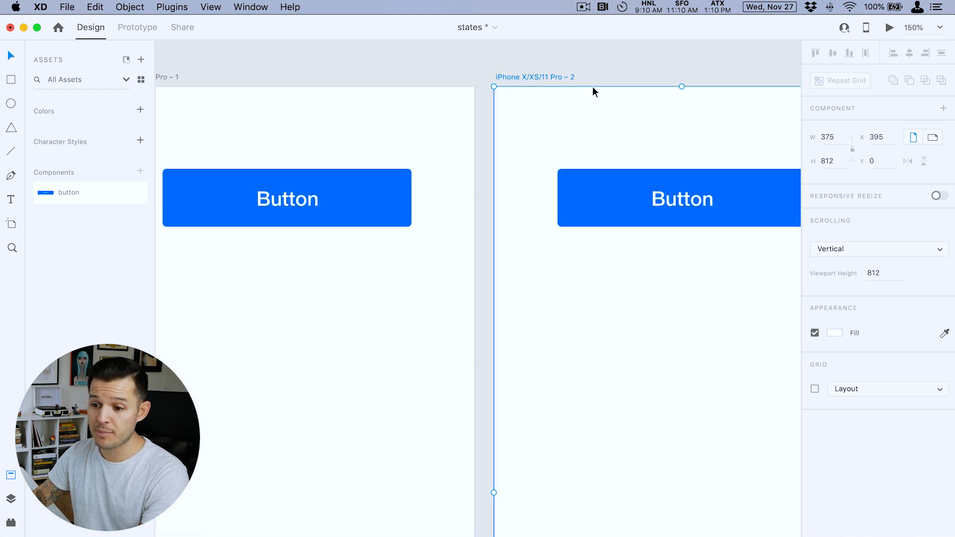
pyautogui.click(659, 205)
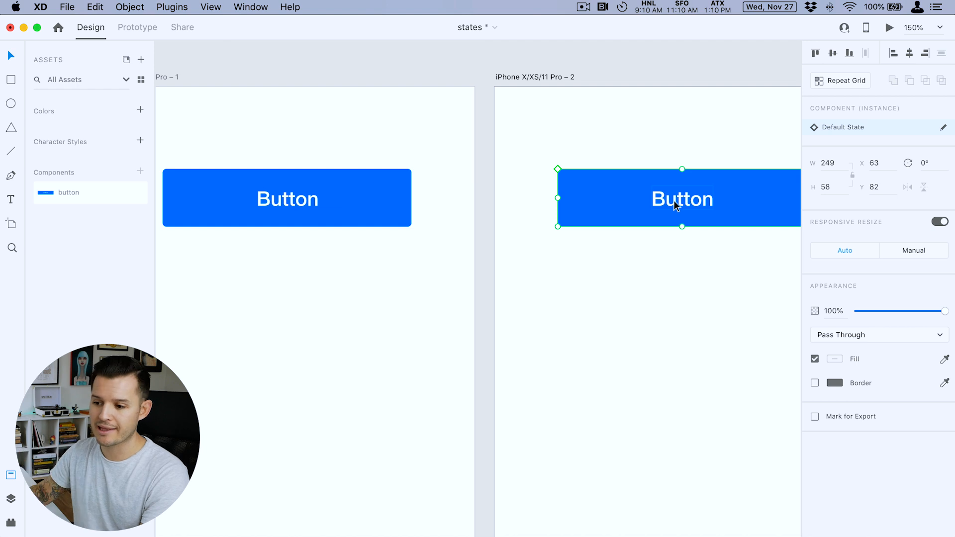
pyautogui.click(881, 310)
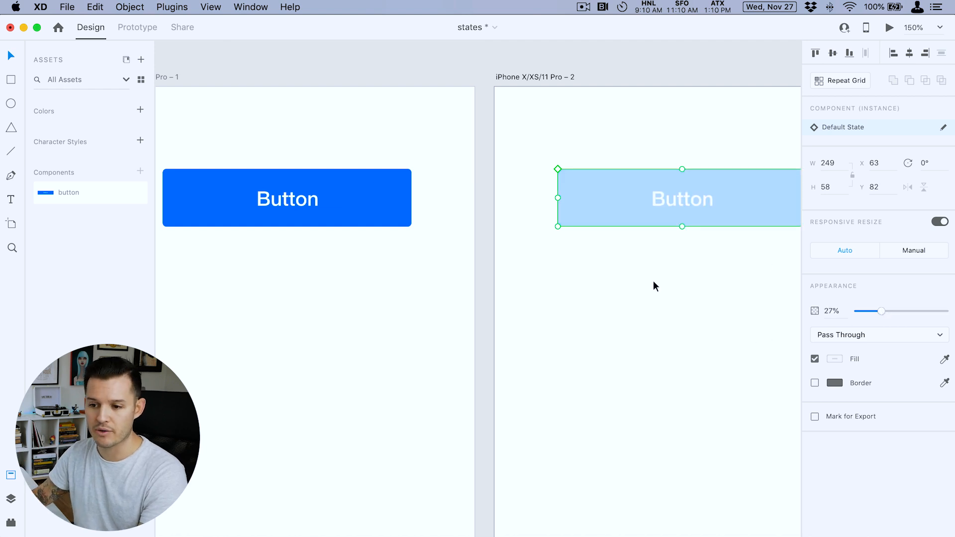
# - Delete the duplicated artboard with the faded button
pyautogui.click(531, 76)
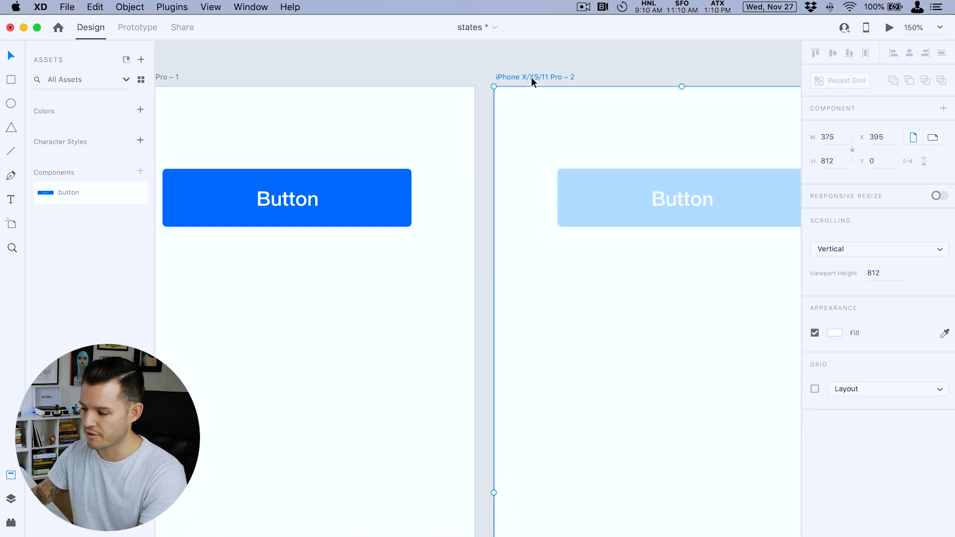
pyautogui.press('Delete')
pyautogui.moveTo(422, 80); pyautogui.dragTo(619, 68)
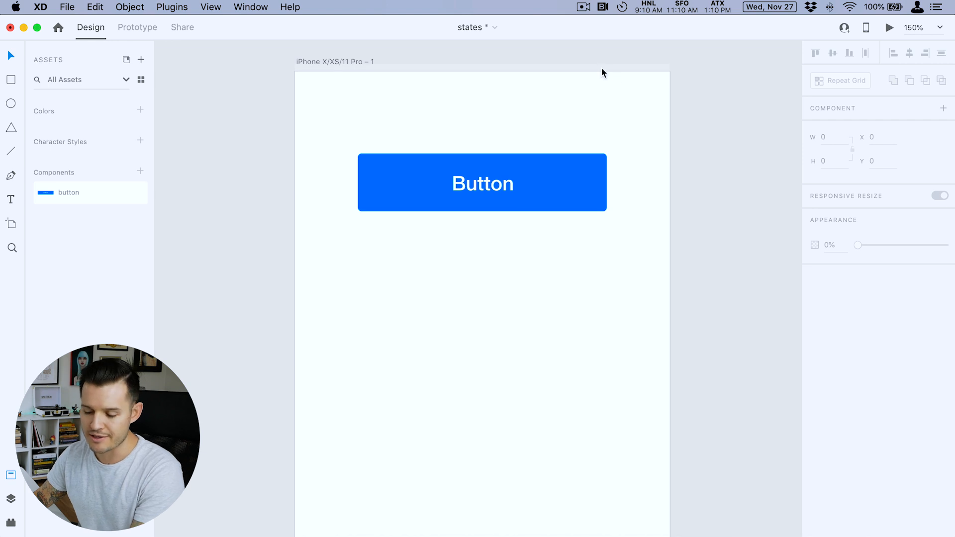
# - Duplicate the button directly below the original, compare the master with its instance, and delete the copy
pyautogui.click(496, 188)
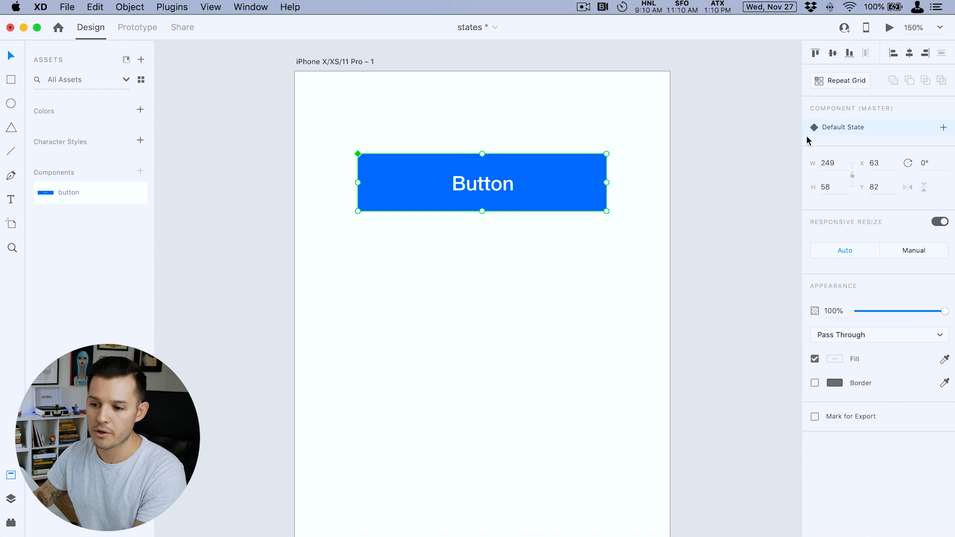
pyautogui.keyDown('alt'); pyautogui.moveTo(524, 196); pyautogui.dragTo(525, 286); pyautogui.keyUp('alt')
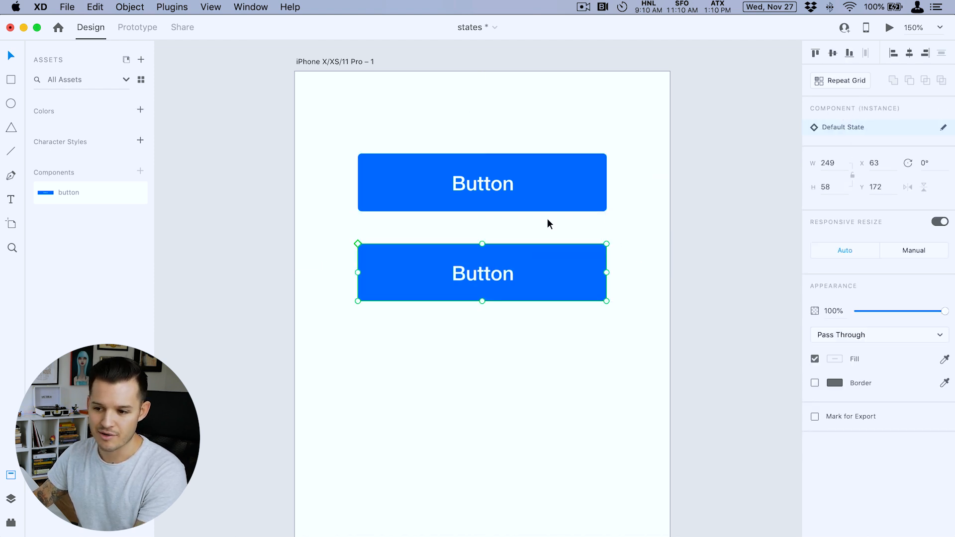
pyautogui.click(548, 185)
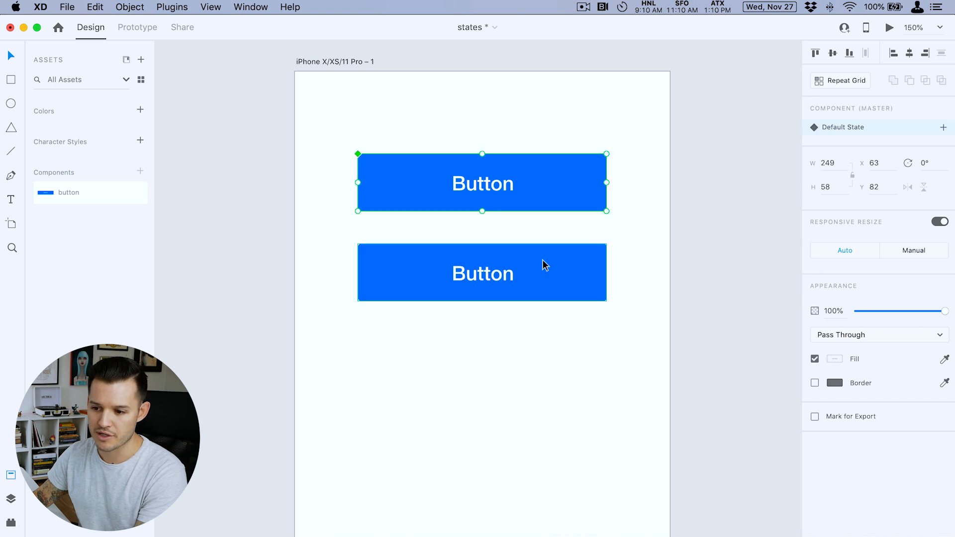
pyautogui.click(545, 264)
pyautogui.press('Delete')
# - Add a Hover State to the master button component
pyautogui.click(549, 203)
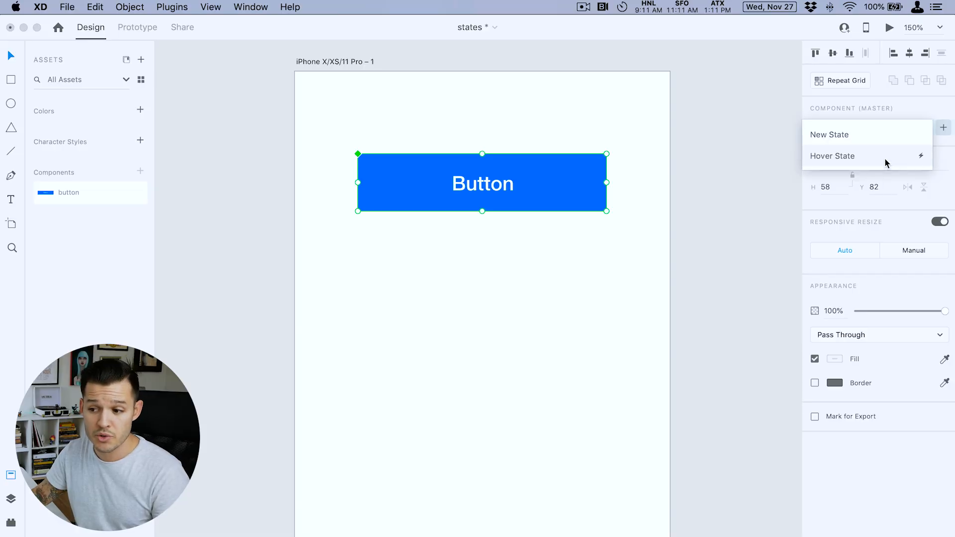
pyautogui.click(885, 158)
pyautogui.click(715, 239)
# - Change the fill of the button's background rectangle to purple #8900FF in the Hover State
pyautogui.click(559, 186)
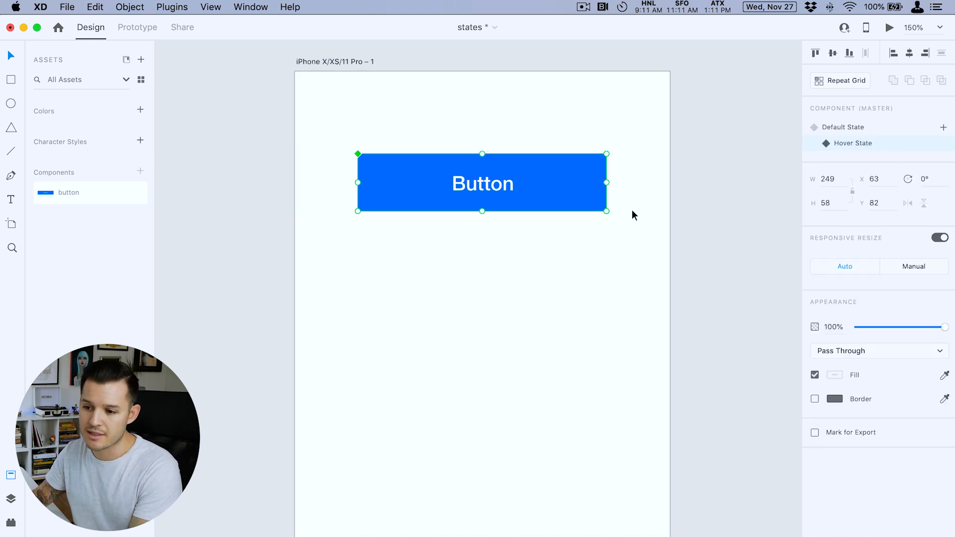
pyautogui.doubleClick(584, 184)
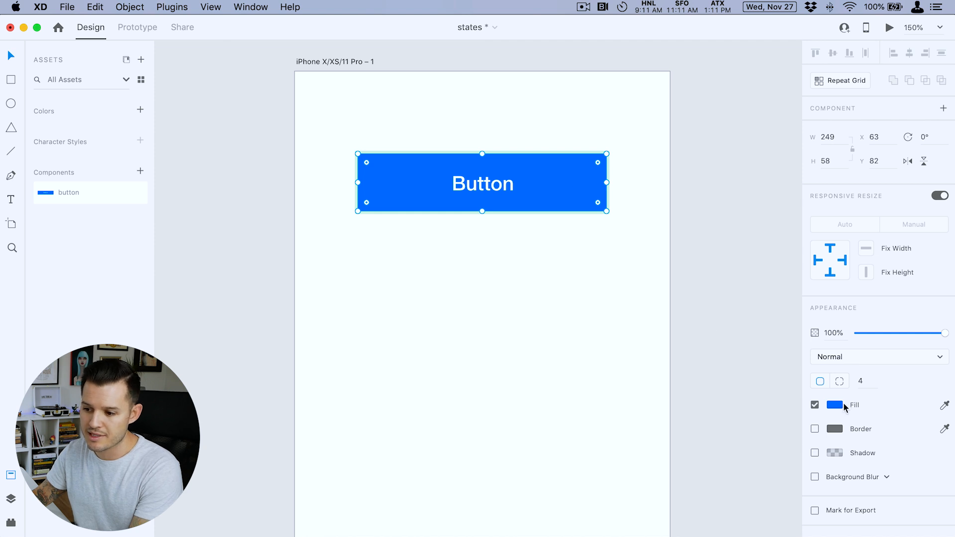
pyautogui.click(837, 406)
pyautogui.moveTo(792, 381)
pyautogui.mouseDown()
pyautogui.moveTo(792, 356)
pyautogui.moveTo(794, 368)
pyautogui.mouseUp()
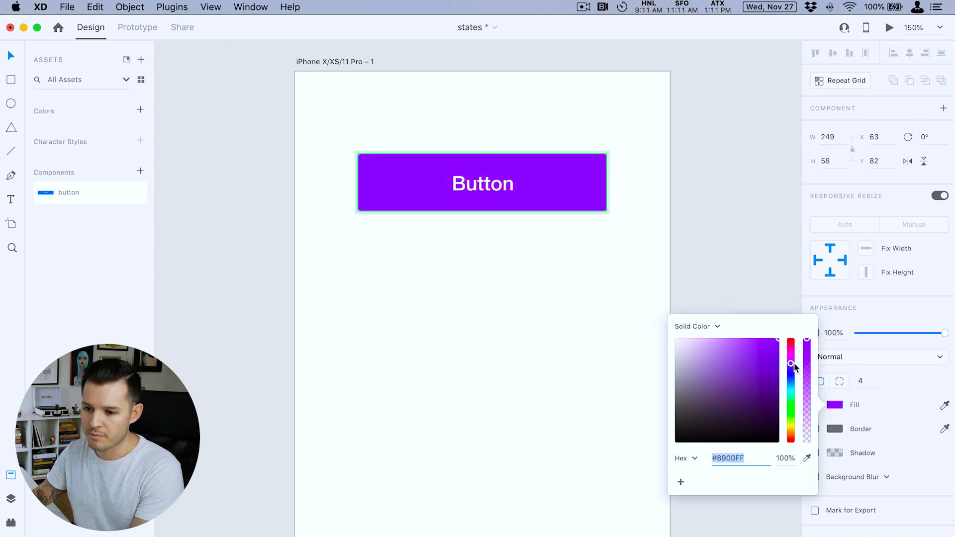
# - Move the "Button" label horizontally toward the button's left edge in the Hover State
pyautogui.click(495, 182)
pyautogui.moveTo(446, 187); pyautogui.dragTo(416, 183)
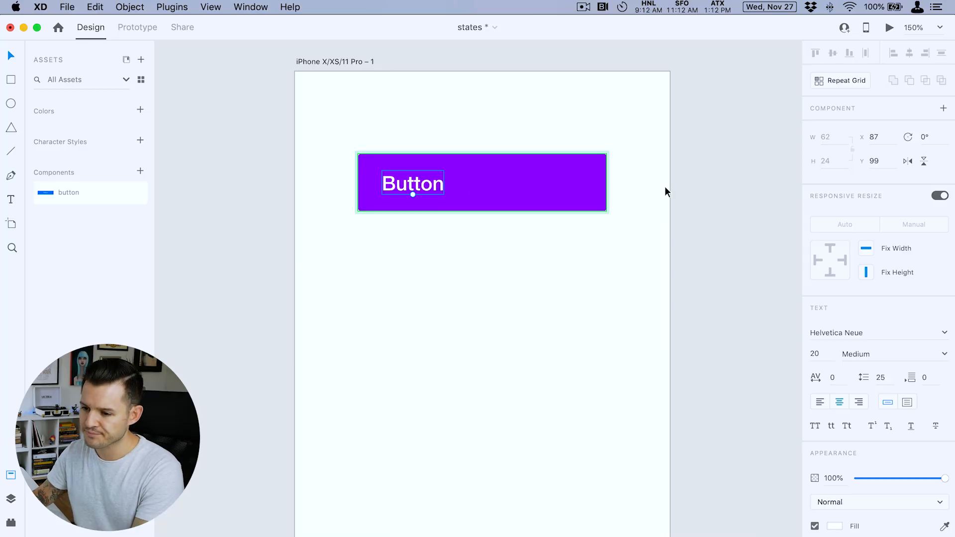
pyautogui.press('Escape')
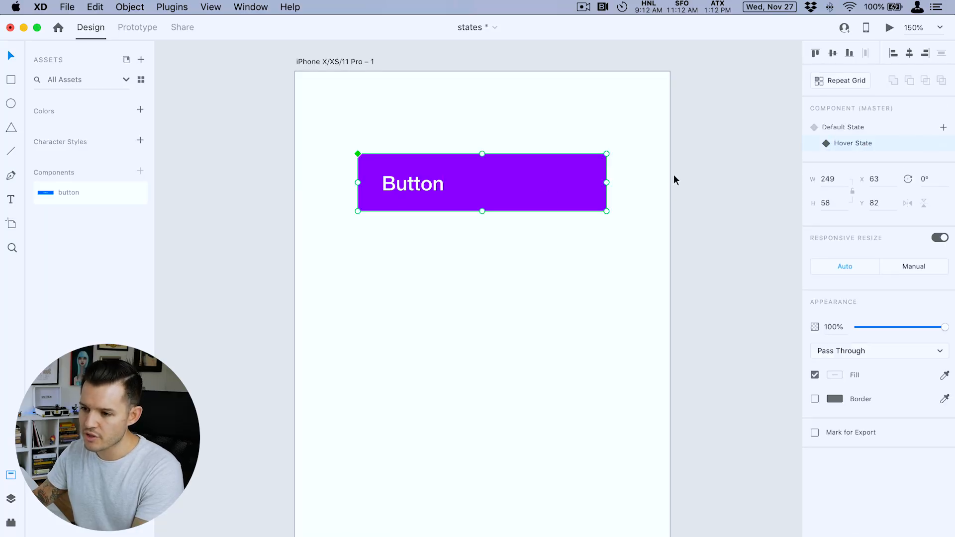
# - Compare the button component's Default State and Hover State by alternating between them, ending on the Default State
pyautogui.click(850, 128)
pyautogui.click(849, 142)
pyautogui.click(847, 127)
pyautogui.click(849, 142)
pyautogui.click(849, 131)
pyautogui.click(849, 142)
pyautogui.click(848, 130)
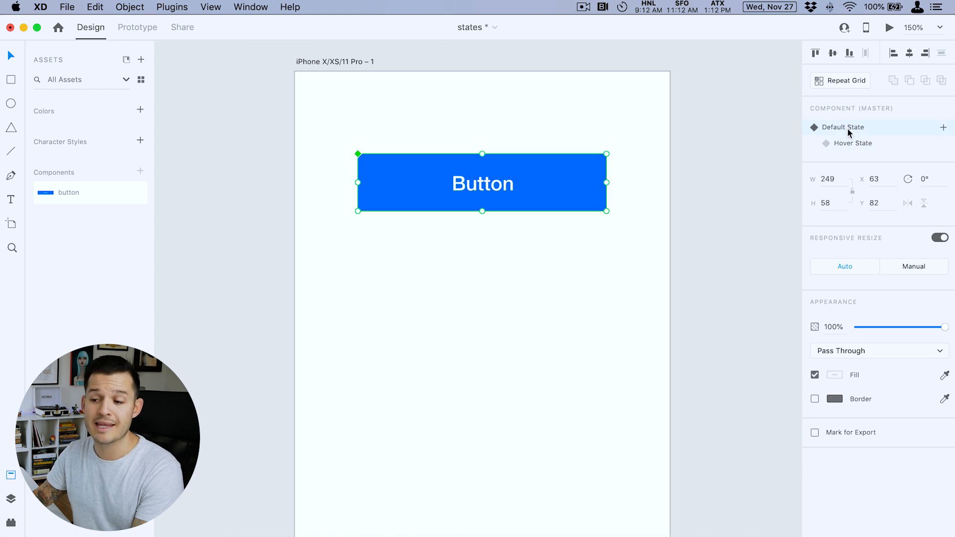
# - Preview the button's hover effect and review its Hover interaction settings in Prototype mode
pyautogui.click(889, 27)
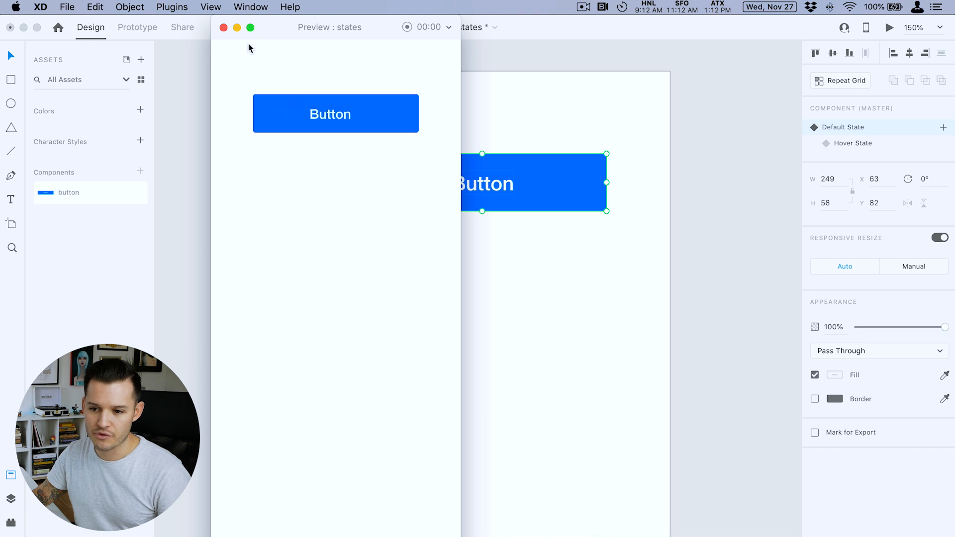
pyautogui.click(223, 27)
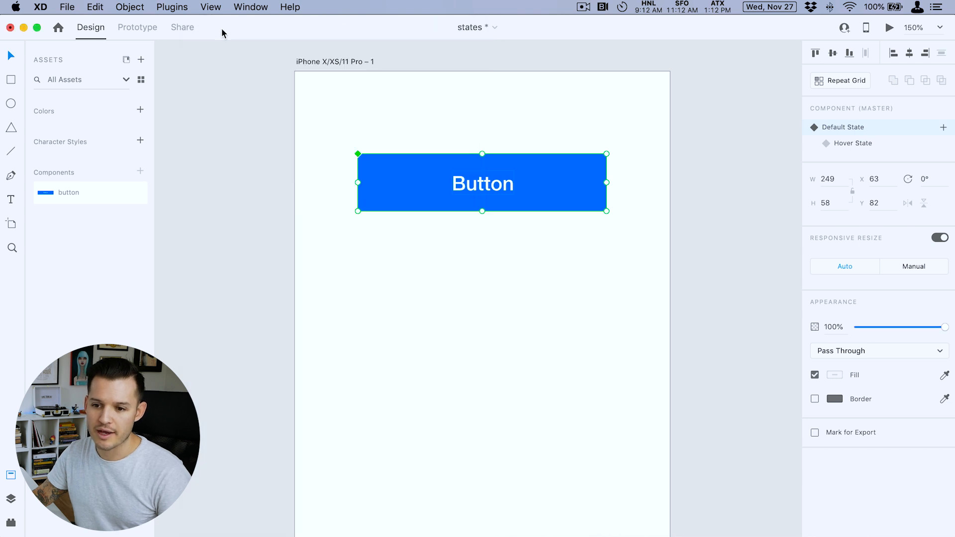
pyautogui.click(139, 28)
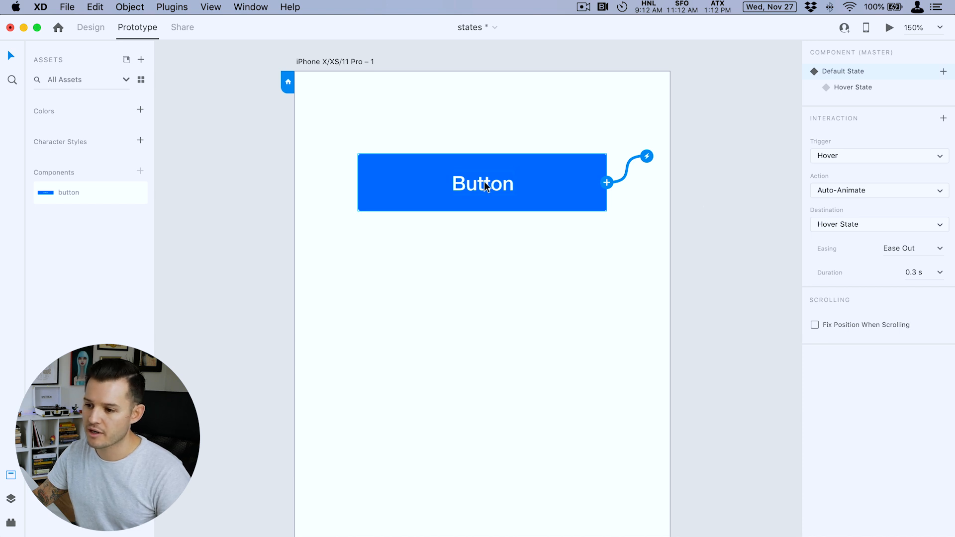
pyautogui.moveTo(912, 273); pyautogui.dragTo(916, 273)
pyautogui.click(707, 240)
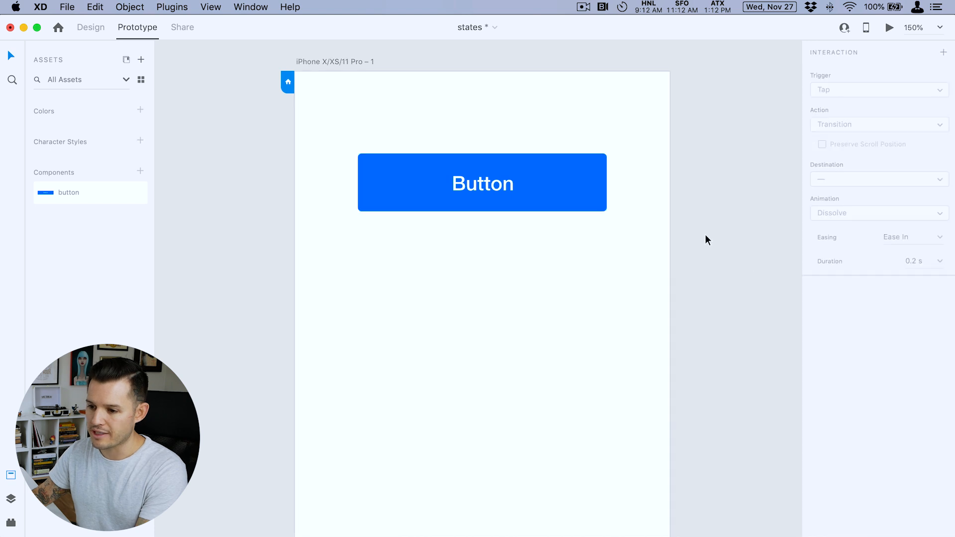
pyautogui.click(888, 28)
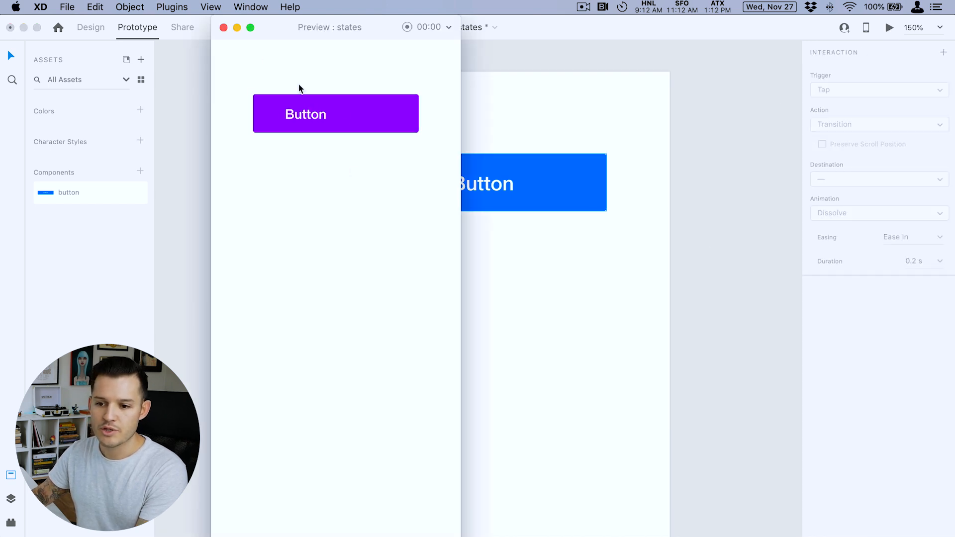
pyautogui.click(224, 28)
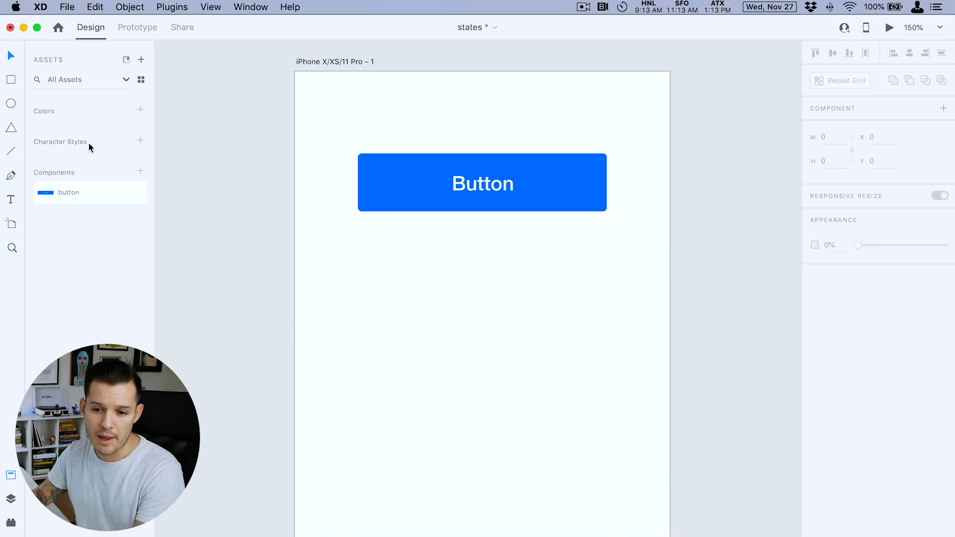
# - Draw a rectangle about 182 × 48 below the button and round its corners fully to a radius of 24
pyautogui.click(10, 81)
pyautogui.moveTo(358, 267)
pyautogui.mouseDown()
pyautogui.moveTo(496, 292)
pyautogui.moveTo(547, 328)
pyautogui.moveTo(540, 315)
pyautogui.mouseUp()
pyautogui.moveTo(531, 274); pyautogui.dragTo(473, 390)
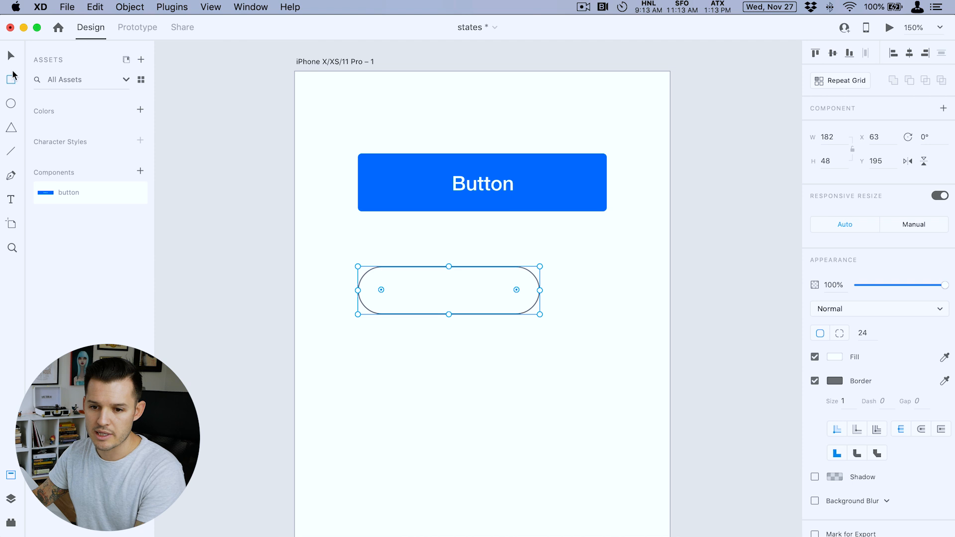
# - Draw a circle about 42 × 42 inside the pill shape and narrow the pill to a width of about 112
pyautogui.click(11, 57)
pyautogui.moveTo(390, 311); pyautogui.dragTo(436, 270)
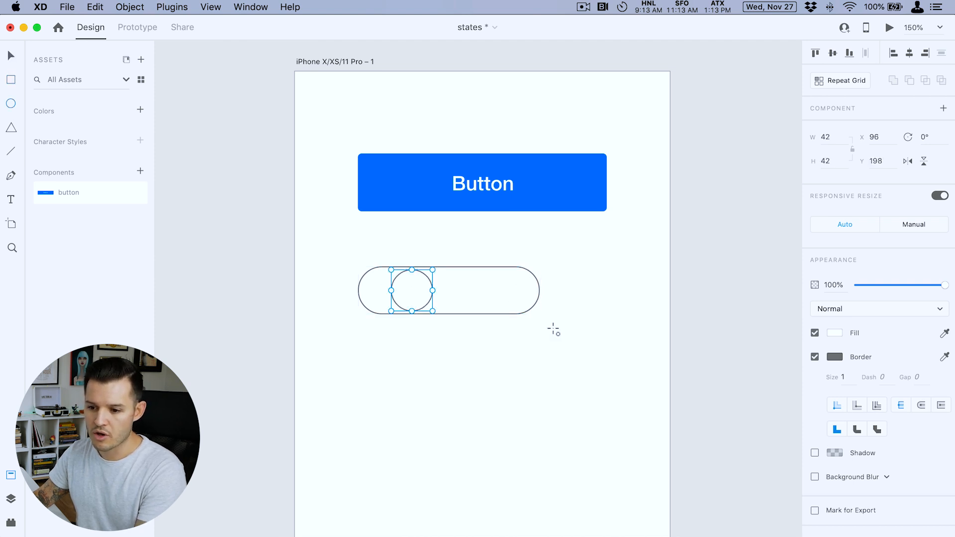
pyautogui.click(532, 329)
pyautogui.press('v')
pyautogui.click(531, 312)
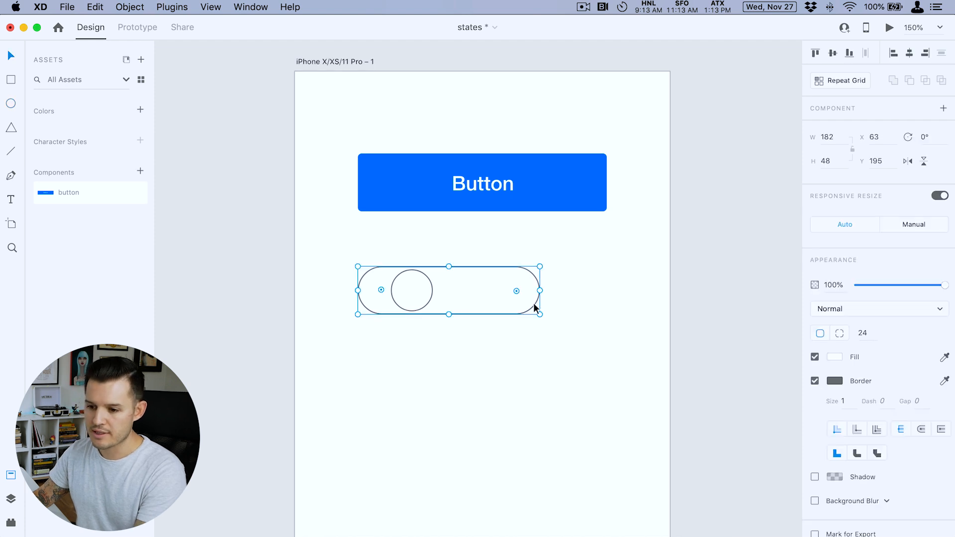
pyautogui.moveTo(537, 290); pyautogui.dragTo(470, 300)
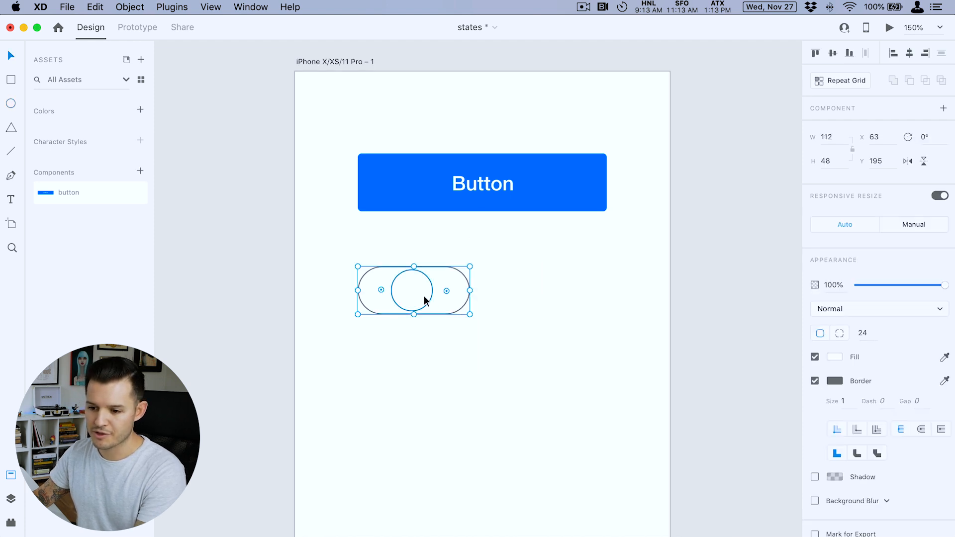
# - Set the pill shape's fill to light gray #EDEDED and lighten its border to a soft gray
pyautogui.click(835, 357)
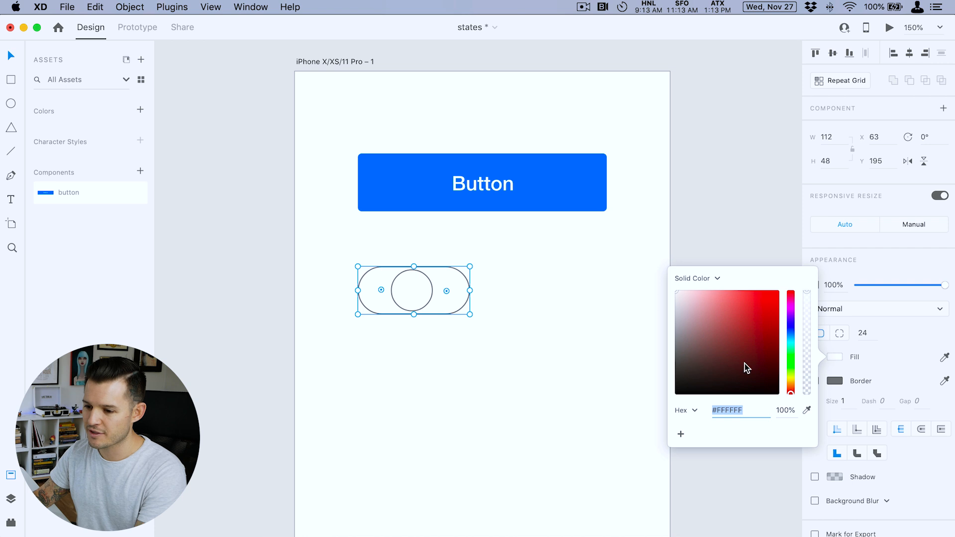
pyautogui.moveTo(679, 302); pyautogui.dragTo(672, 297)
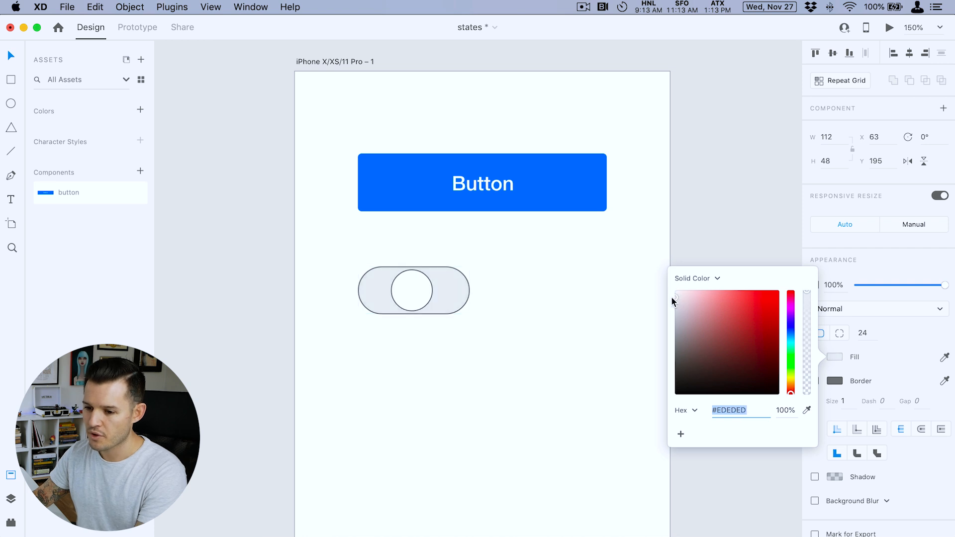
pyautogui.click(833, 380)
pyautogui.click(834, 381)
pyautogui.moveTo(680, 322)
pyautogui.mouseDown()
pyautogui.moveTo(664, 311)
pyautogui.moveTo(662, 323)
pyautogui.mouseUp()
pyautogui.click(597, 333)
# - Remove the border from the white circle and enlarge it evenly to about 46 × 46
pyautogui.click(426, 298)
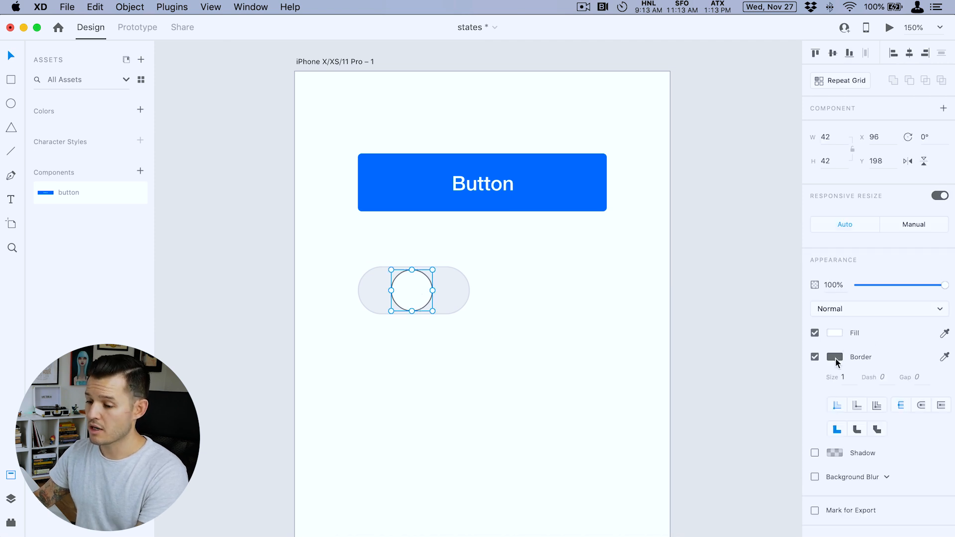
pyautogui.click(814, 357)
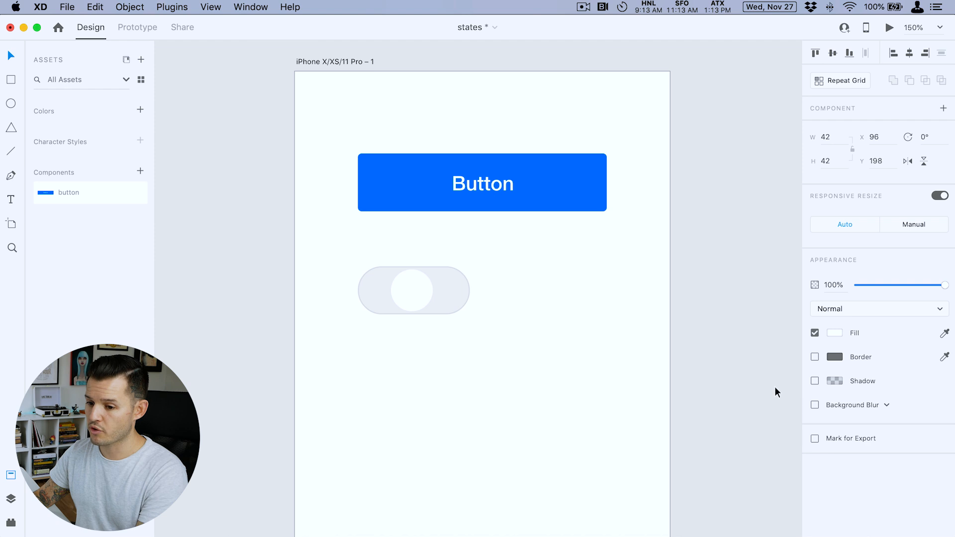
pyautogui.press('z')
pyautogui.moveTo(321, 234); pyautogui.dragTo(502, 353)
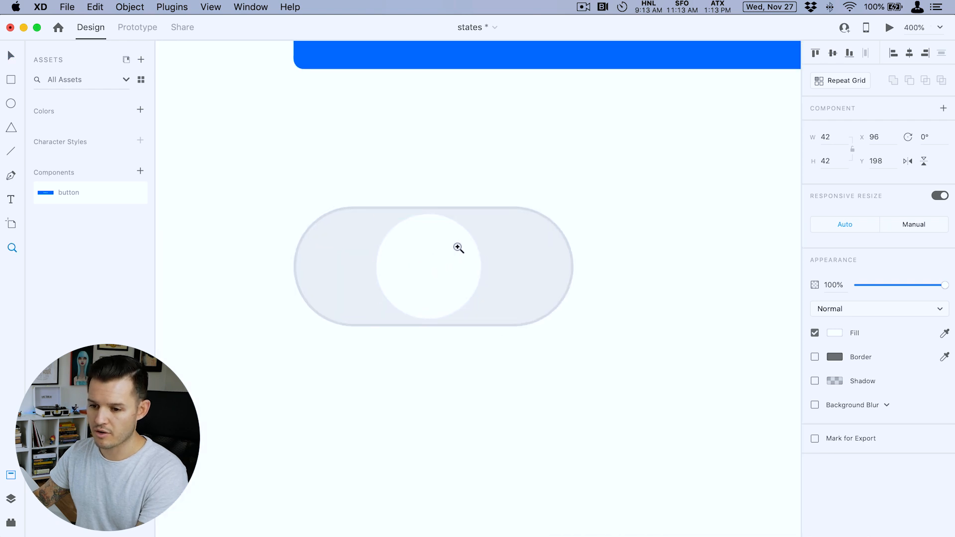
pyautogui.press('v')
pyautogui.moveTo(486, 213); pyautogui.dragTo(488, 205)
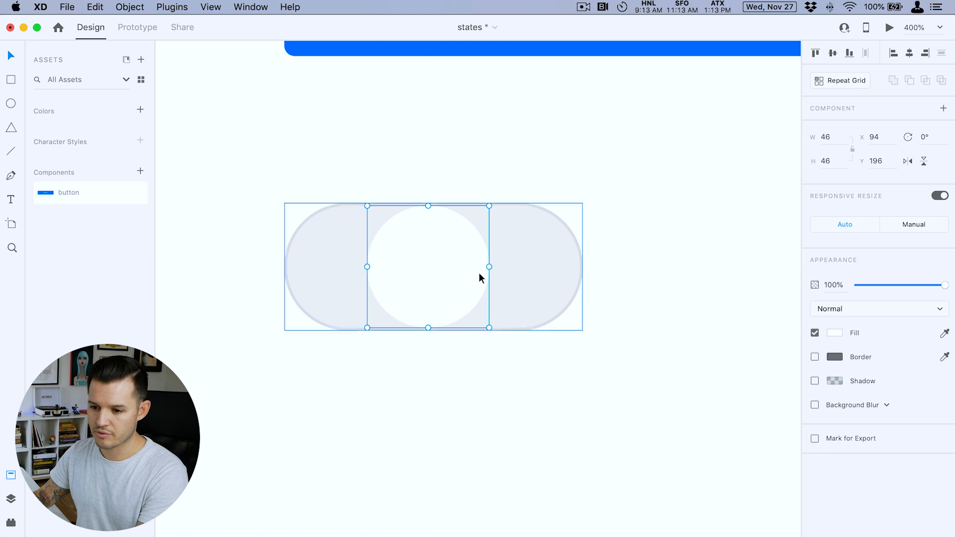
# - Add a shadow to the circle with Y offset 2, blur 4 and a black color at 14% opacity
pyautogui.click(815, 381)
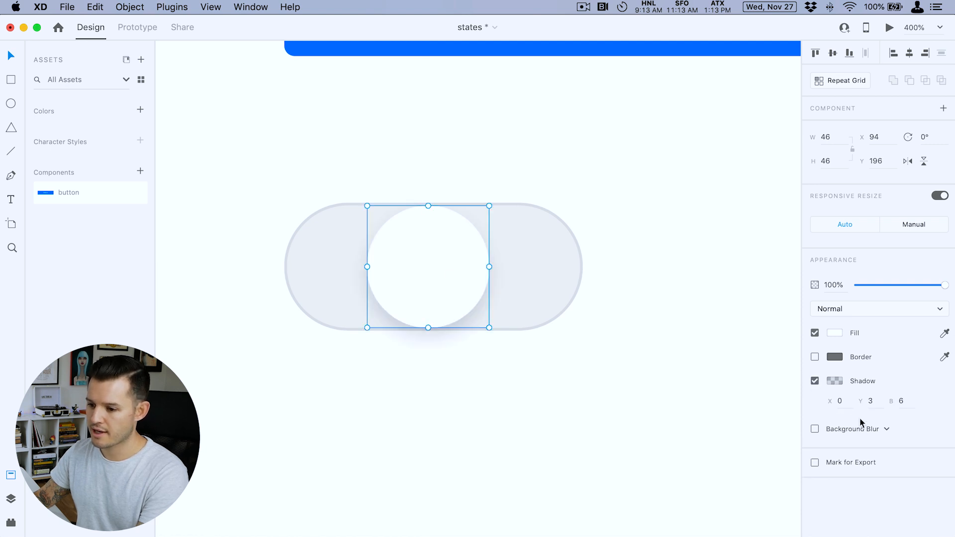
pyautogui.click(901, 401)
pyautogui.press('Down')
pyautogui.press('Down')
pyautogui.click(870, 401)
pyautogui.press('Down')
pyautogui.press('Down')
pyautogui.press('Up')
pyautogui.click(838, 382)
pyautogui.moveTo(807, 393); pyautogui.dragTo(807, 396)
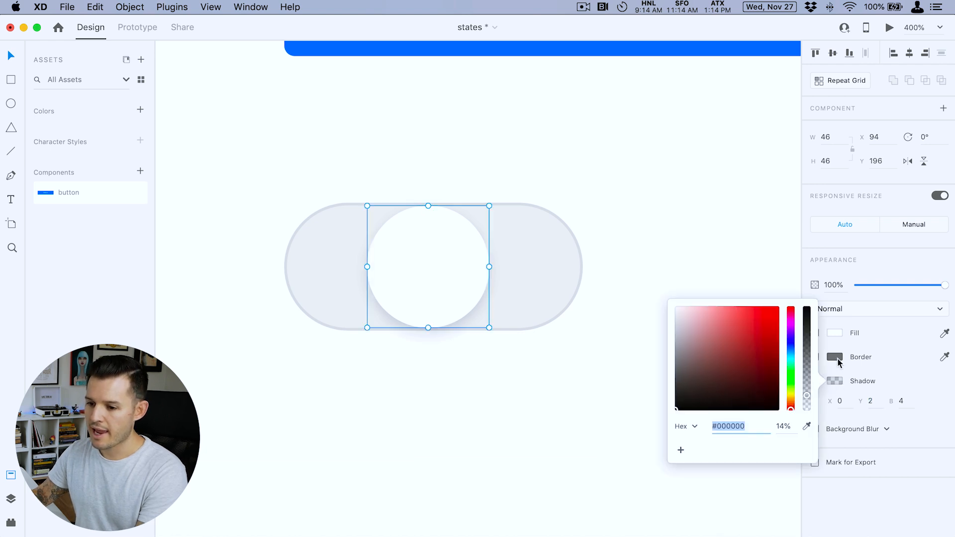
# - Check the circle's fill color and move the circle to the right end of the pill
pyautogui.click(832, 333)
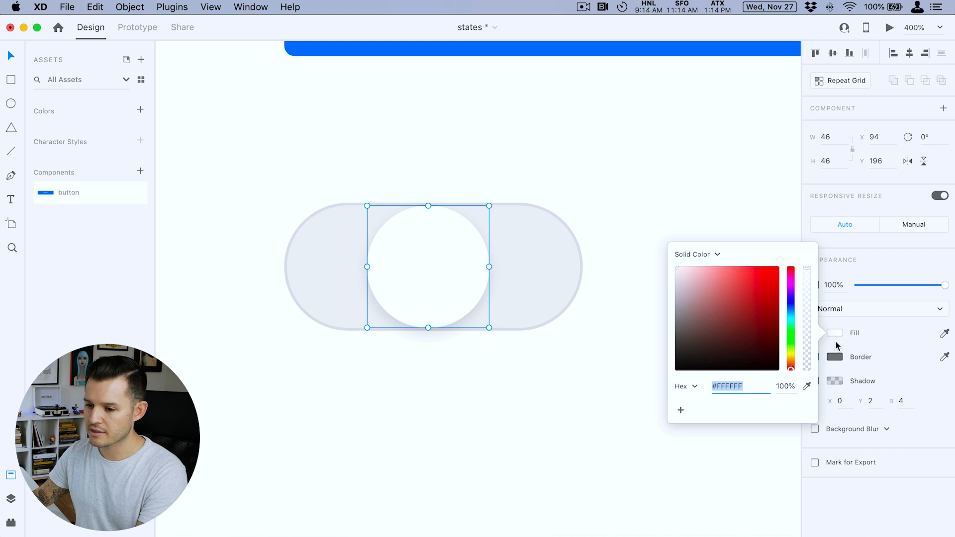
pyautogui.click(647, 168)
pyautogui.moveTo(444, 244); pyautogui.dragTo(518, 254)
pyautogui.click(608, 183)
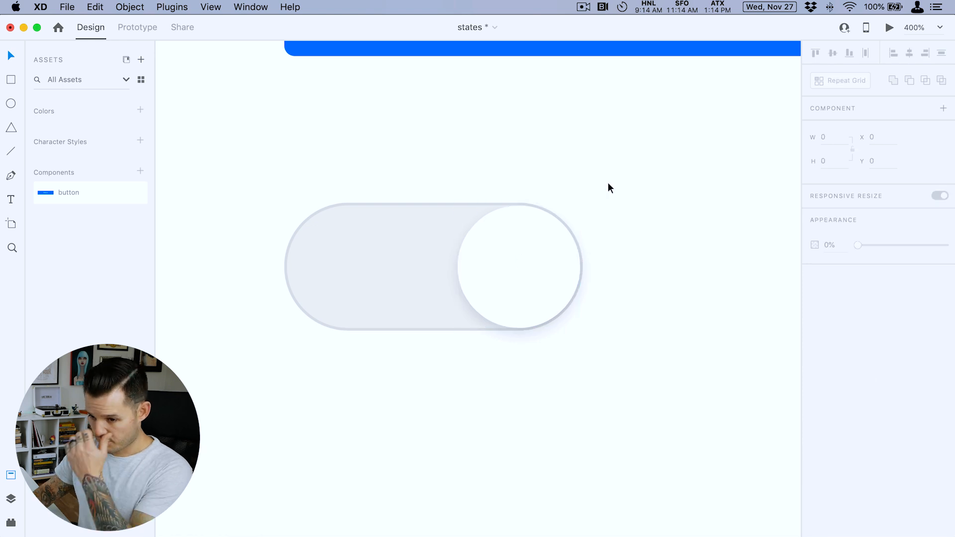
# - Group the circle and the pill shape and name the group "toggle"
pyautogui.press('super+minus')
pyautogui.moveTo(597, 198); pyautogui.dragTo(258, 401)
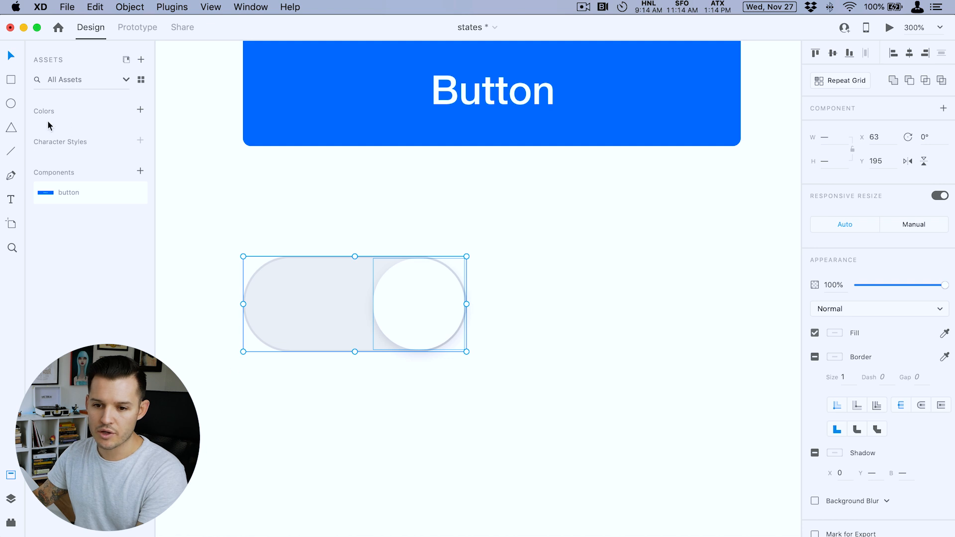
pyautogui.click(11, 499)
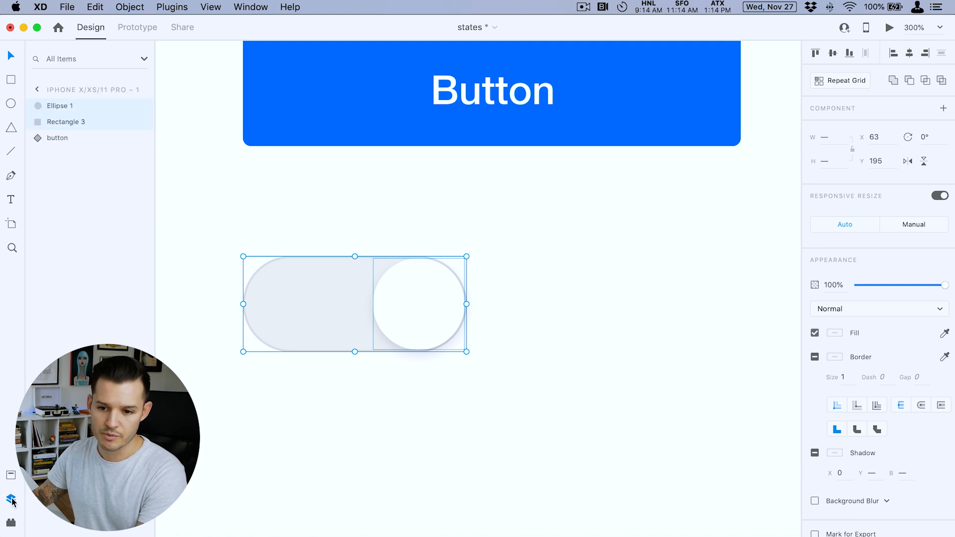
pyautogui.press('super+g')
pyautogui.doubleClick(58, 105)
pyautogui.write('toggle')
pyautogui.press('Return')
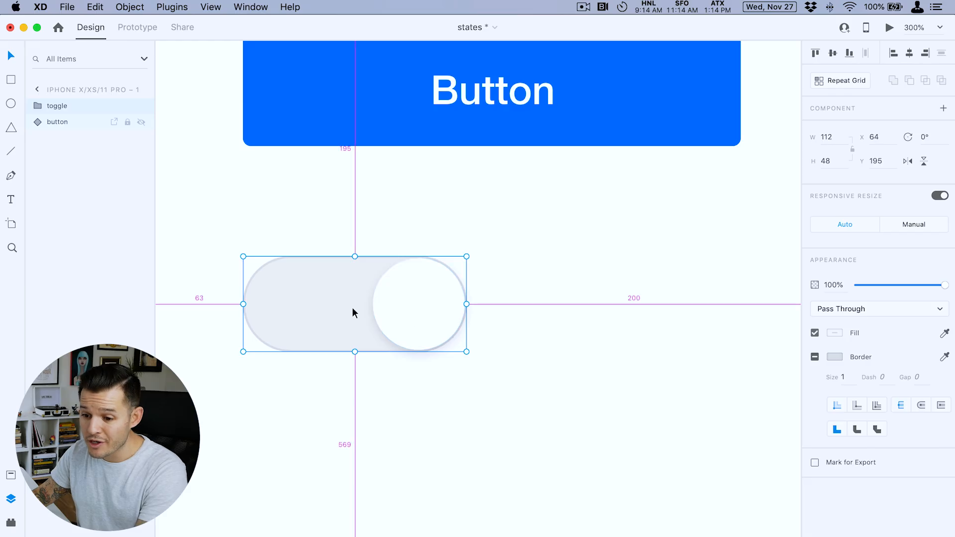
# - Convert the toggle group into a component and display it among the document's assets
pyautogui.moveTo(352, 307); pyautogui.dragTo(574, 314)
pyautogui.press('super+z')
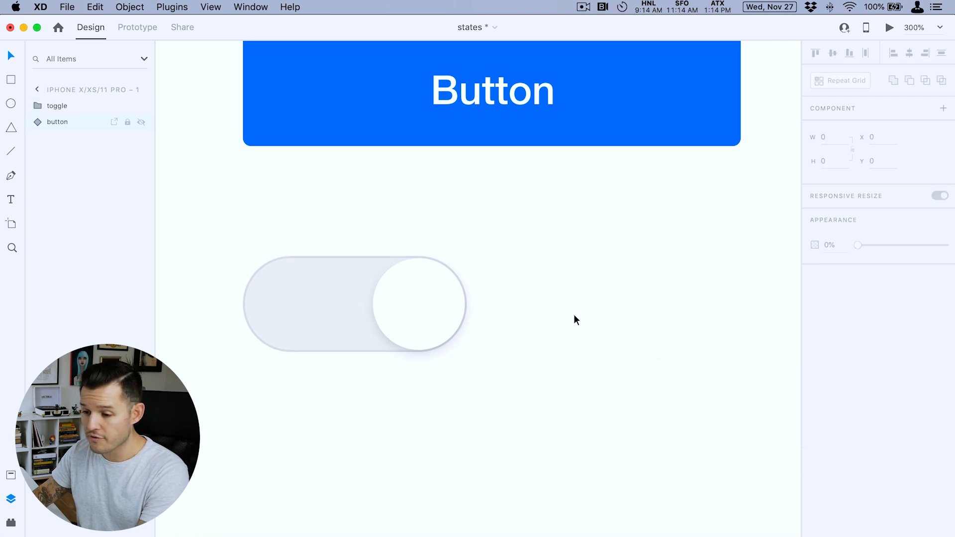
pyautogui.click(328, 292)
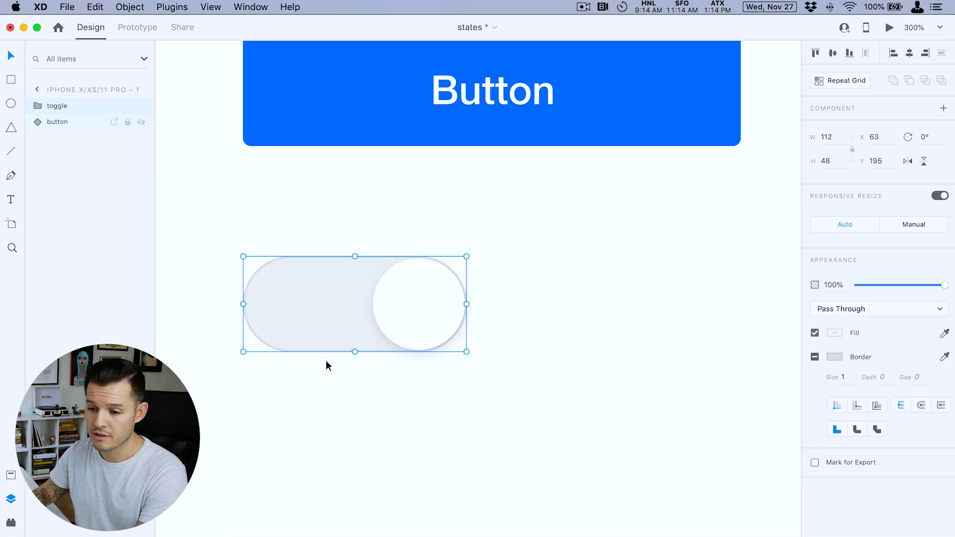
pyautogui.press('super+k')
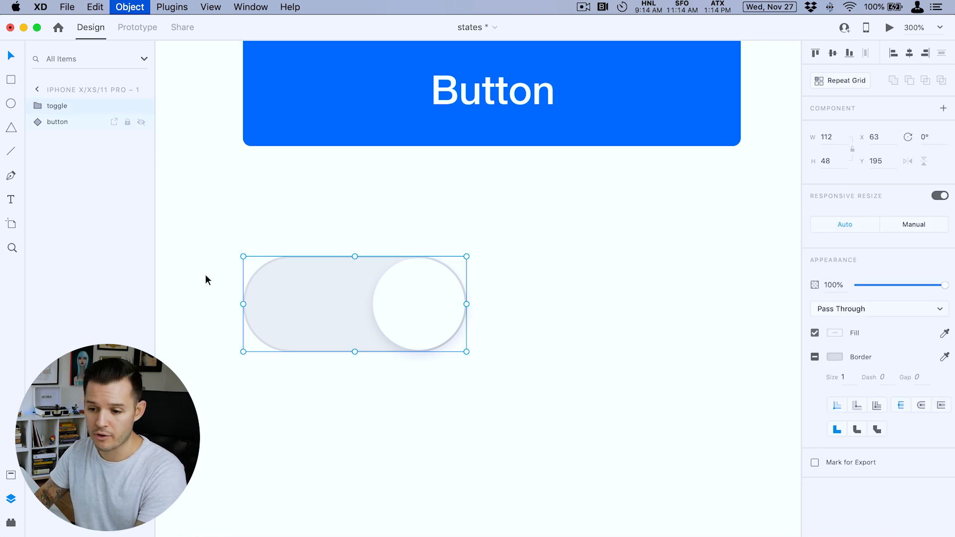
pyautogui.click(10, 475)
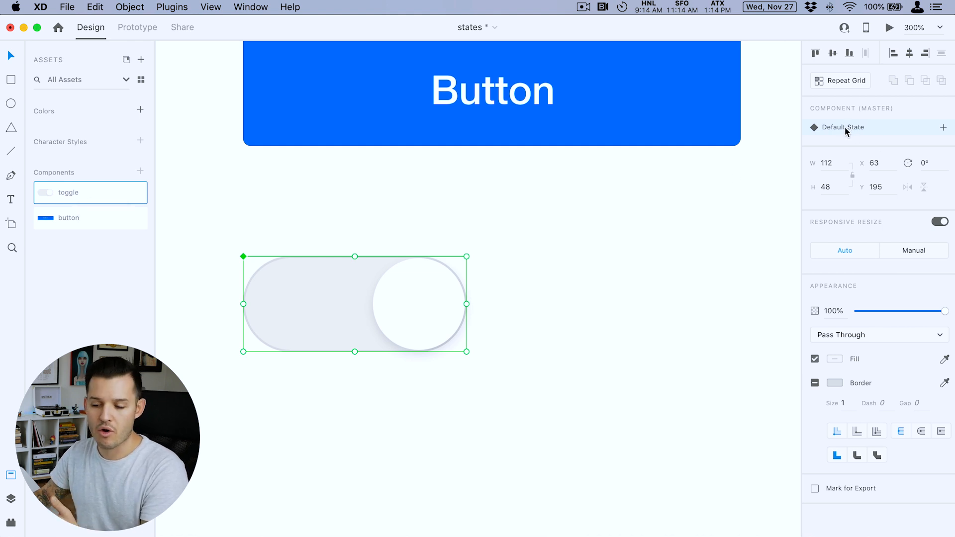
# - Add a new state named "on" to the toggle component and move its circle to the pill's left end
pyautogui.click(943, 128)
pyautogui.click(891, 139)
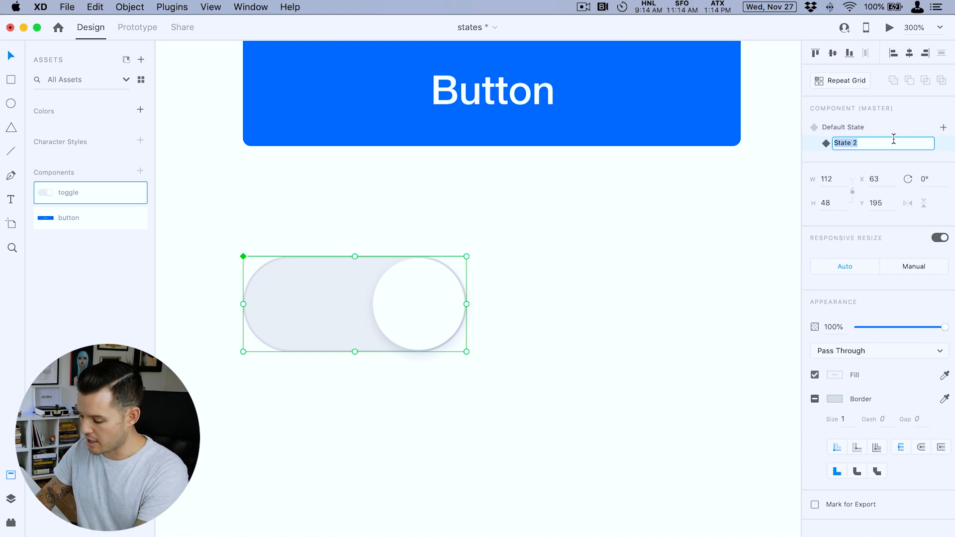
pyautogui.write('on')
pyautogui.press('Return')
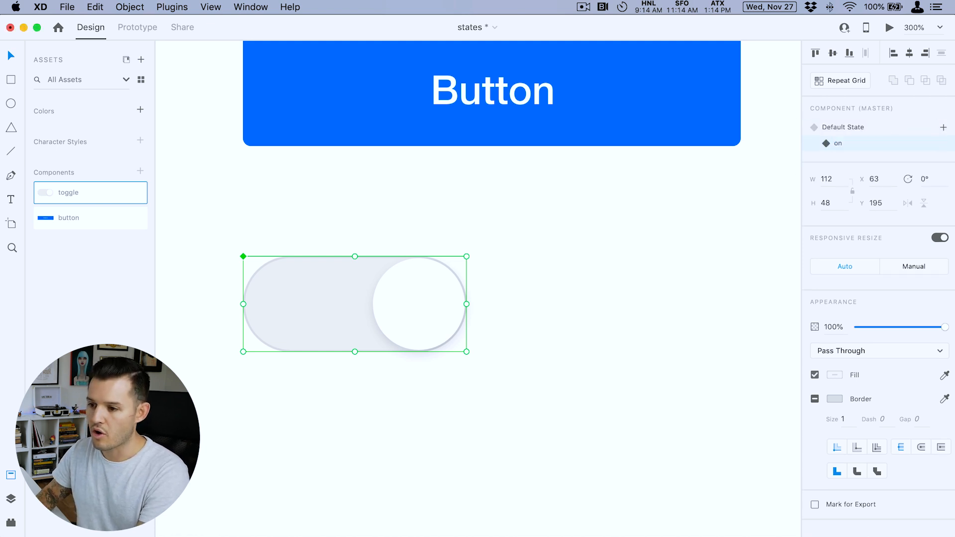
pyautogui.doubleClick(425, 312)
pyautogui.moveTo(416, 312); pyautogui.dragTo(288, 309)
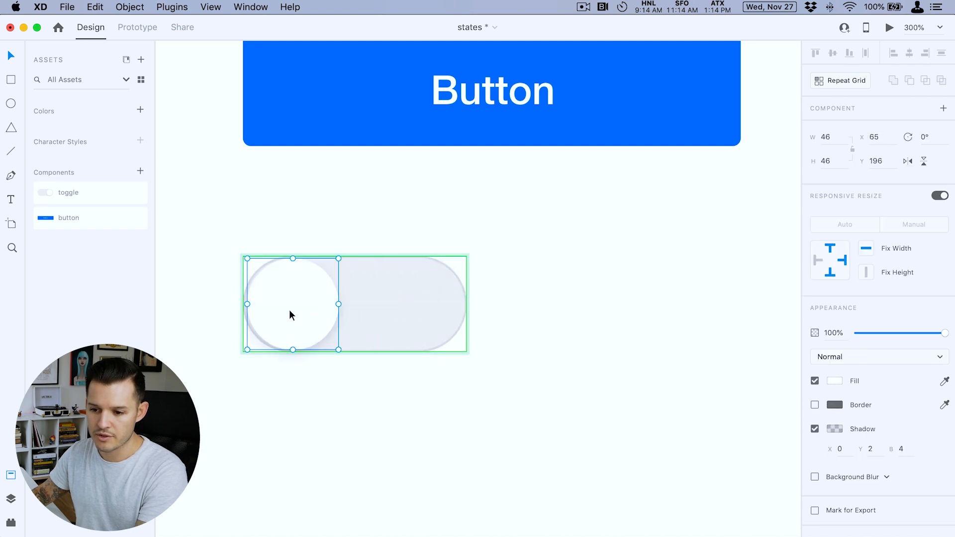
# - Change the pill's fill in the "on" state to blue #0076FF, sampled from the button above
pyautogui.click(395, 312)
pyautogui.click(834, 405)
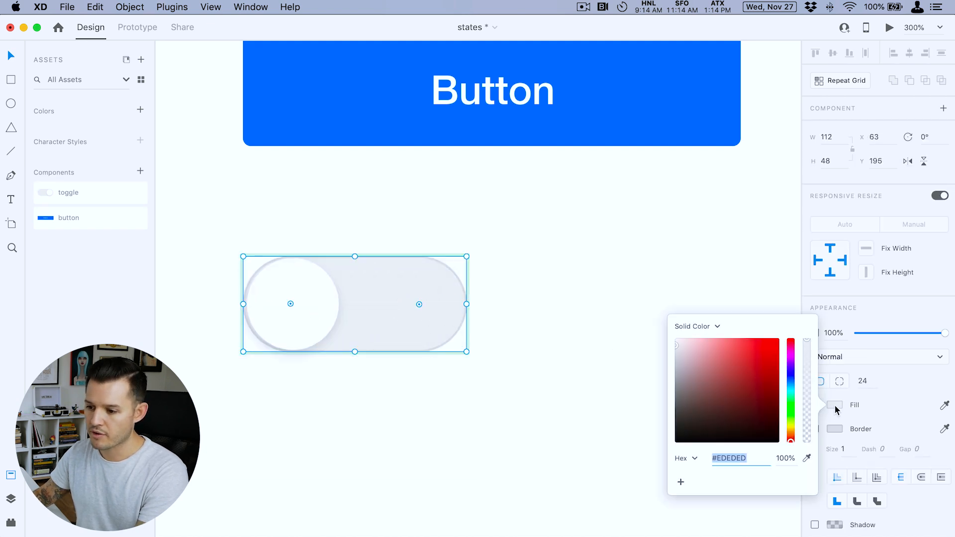
pyautogui.moveTo(790, 420); pyautogui.dragTo(738, 360)
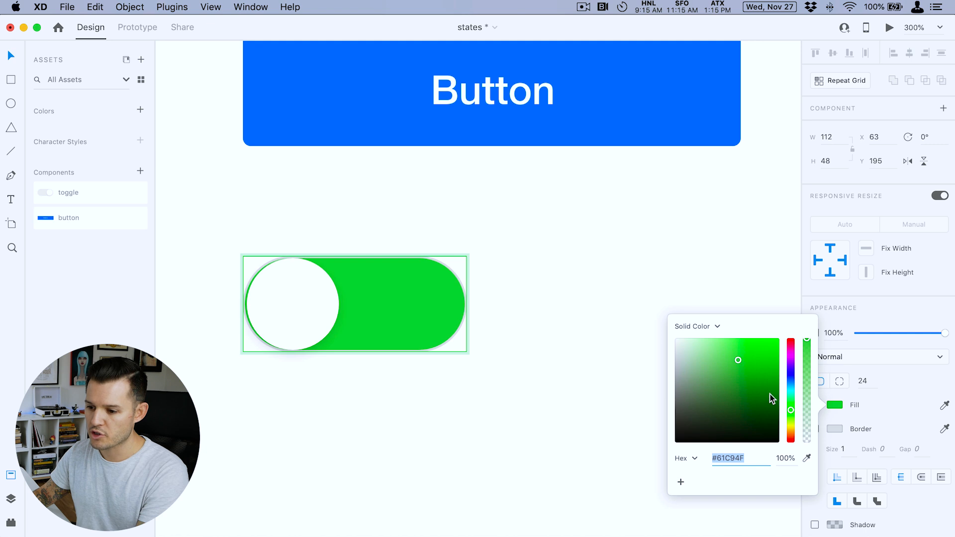
pyautogui.click(807, 458)
pyautogui.click(665, 106)
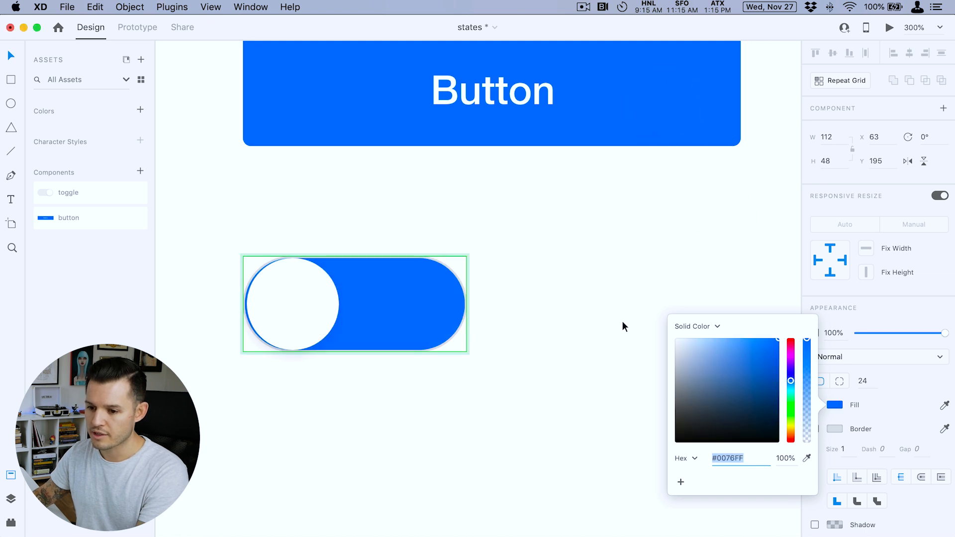
pyautogui.click(570, 285)
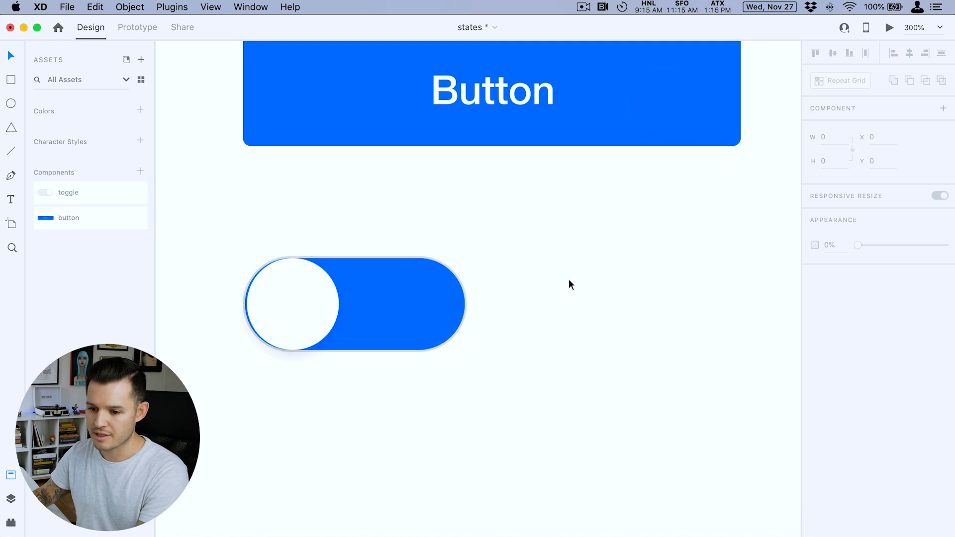
# - Nudge the circle in the toggle's "on" state left until it sits flush with the pill's left end
pyautogui.doubleClick(306, 303)
pyautogui.click(546, 229)
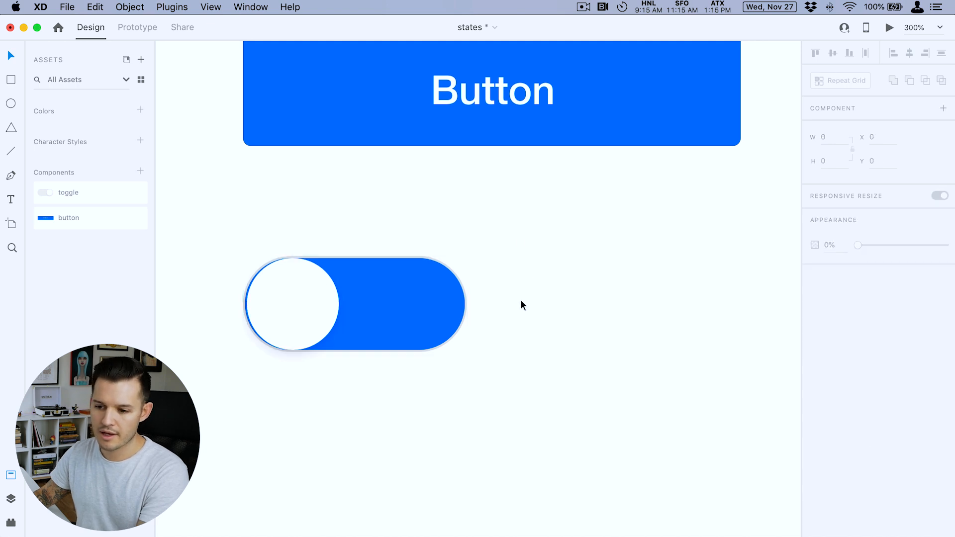
pyautogui.press('z')
pyautogui.moveTo(166, 219); pyautogui.dragTo(462, 437)
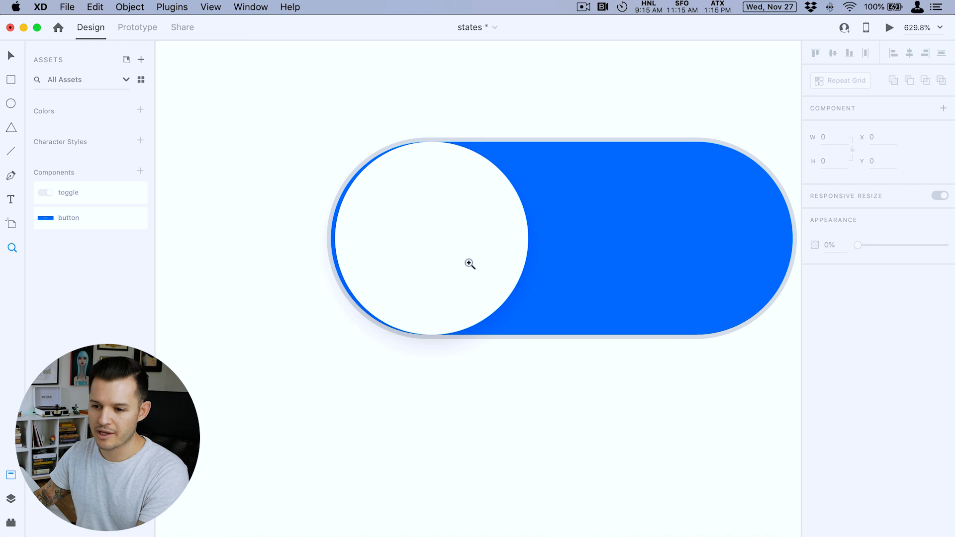
pyautogui.press('v')
pyautogui.doubleClick(455, 241)
pyautogui.moveTo(451, 241); pyautogui.dragTo(448, 241)
pyautogui.click(528, 421)
# - Compare the toggle's Default State with its "on" state and check both components in the prototype preview
pyautogui.press('super+minus')
pyautogui.press('super+minus')
pyautogui.press('super+minus')
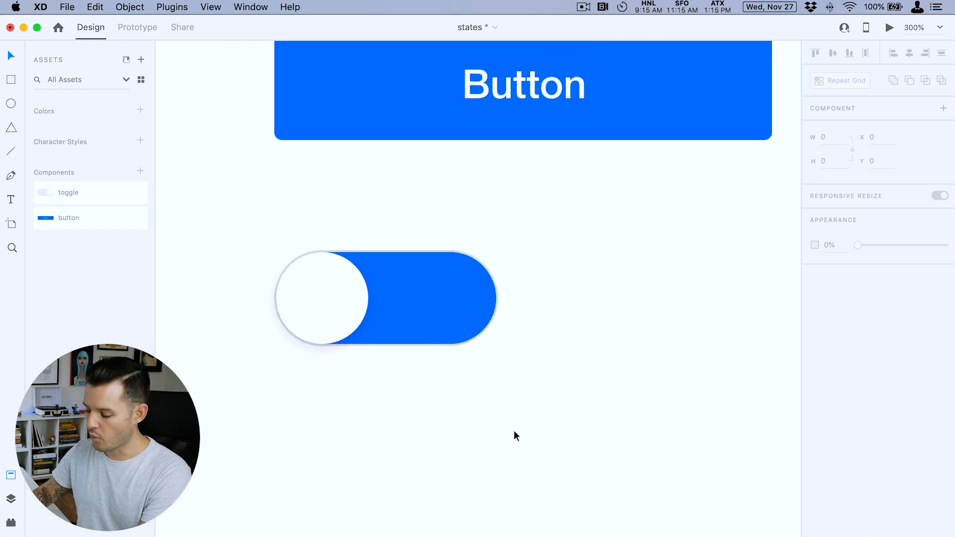
pyautogui.press('super+minus')
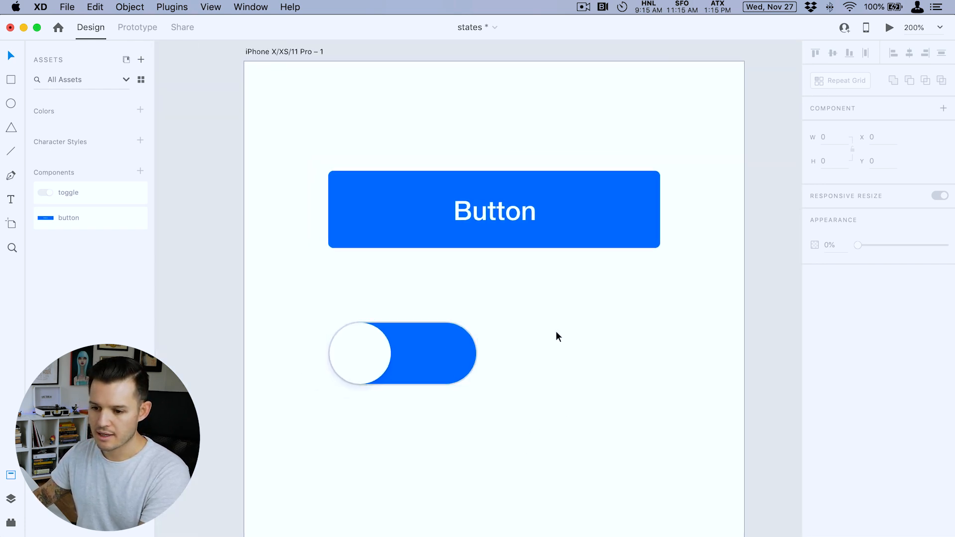
pyautogui.click(426, 352)
pyautogui.click(860, 127)
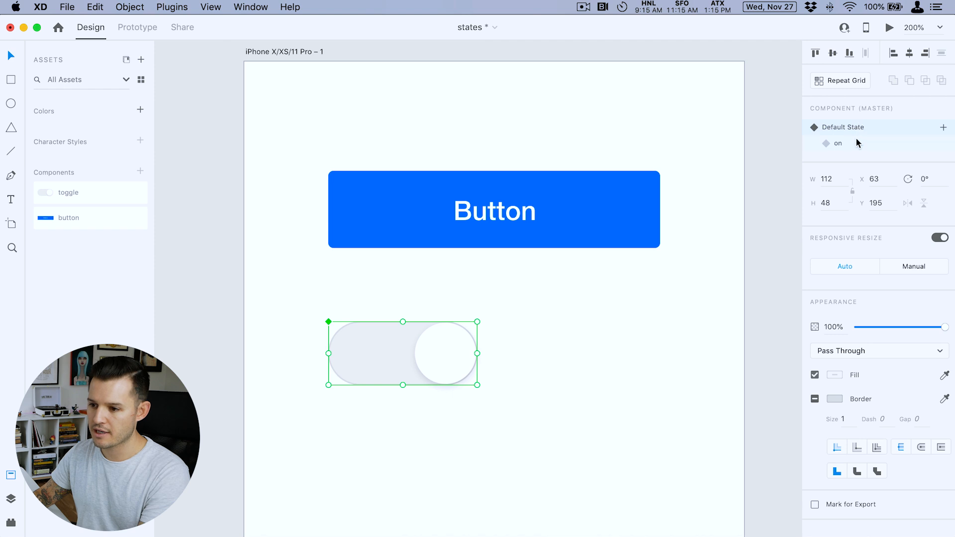
pyautogui.click(854, 143)
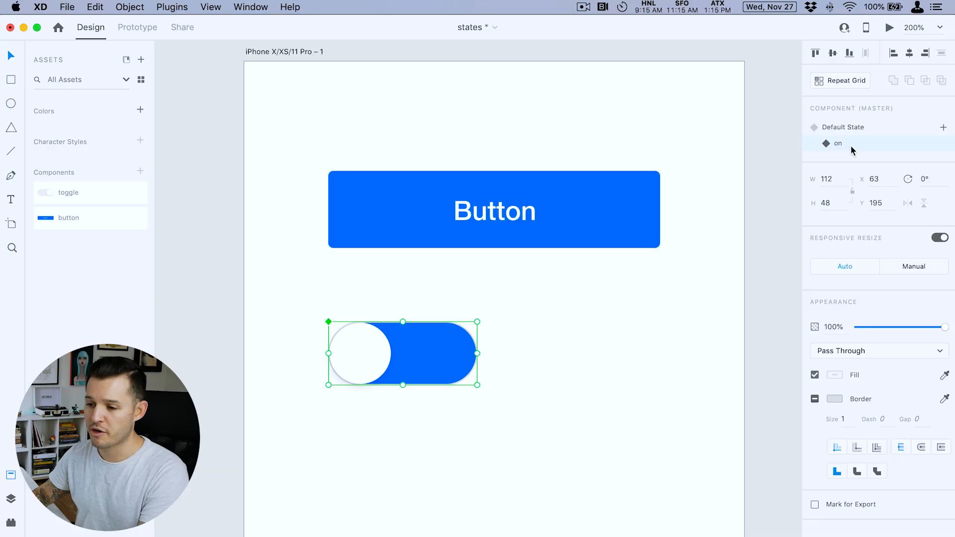
pyautogui.click(889, 27)
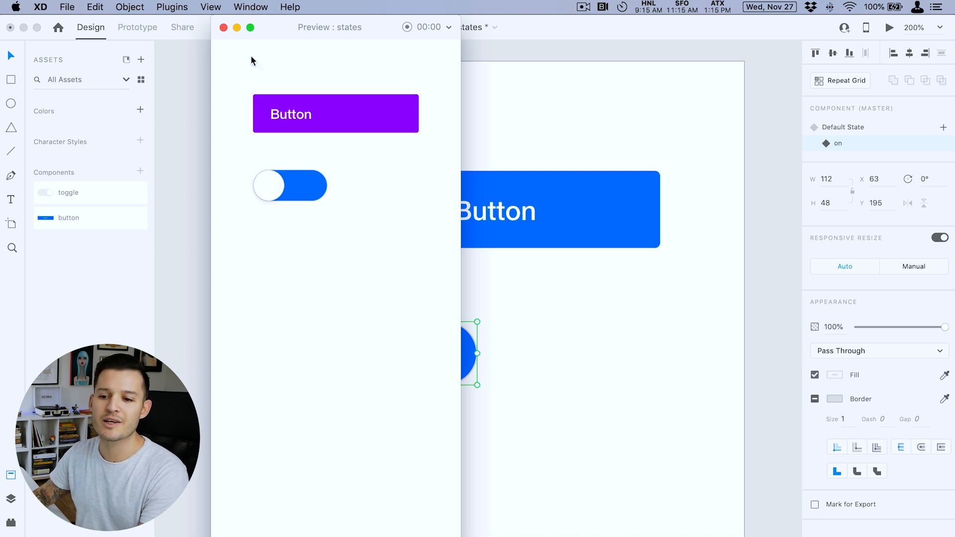
pyautogui.click(223, 27)
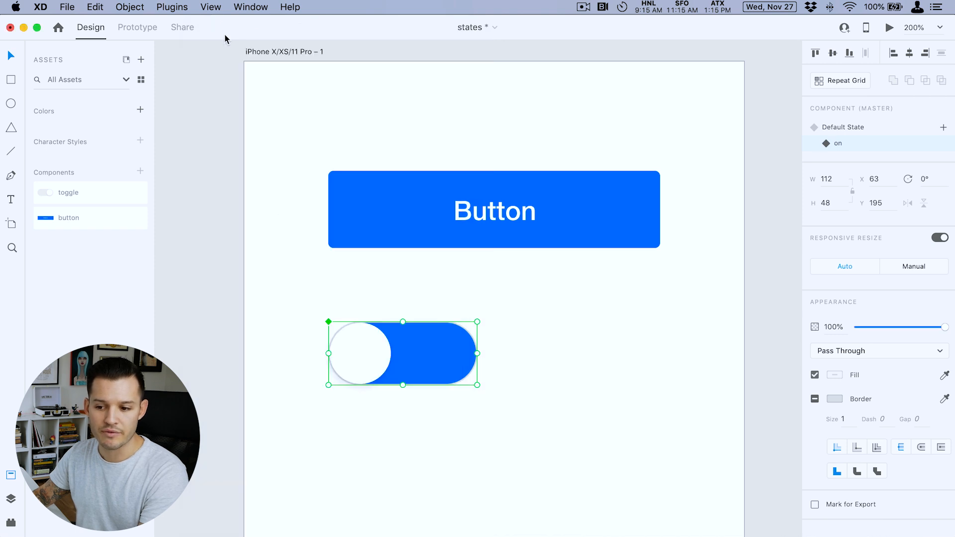
# - In Prototype mode, give the toggle's Default State a Tap interaction that auto-animates to the "on" state
pyautogui.click(138, 28)
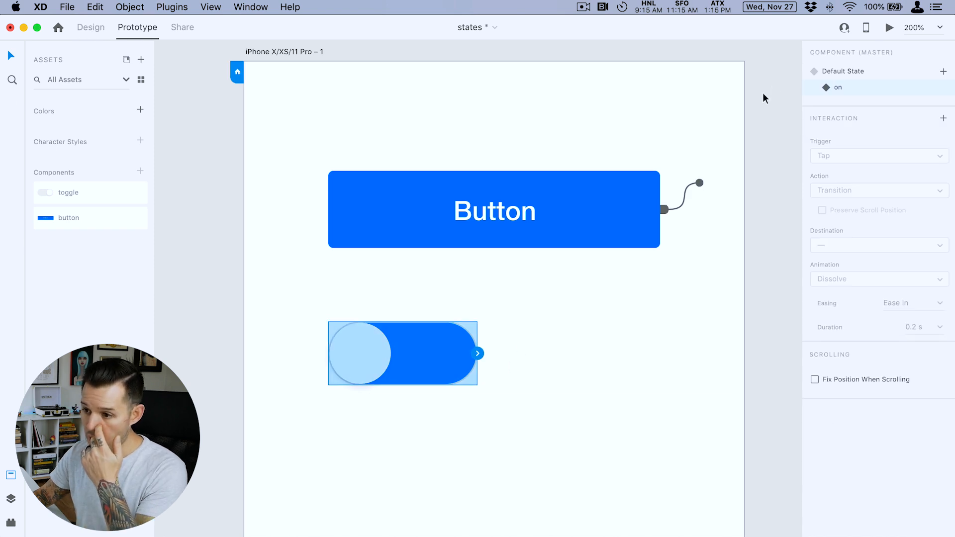
pyautogui.click(855, 73)
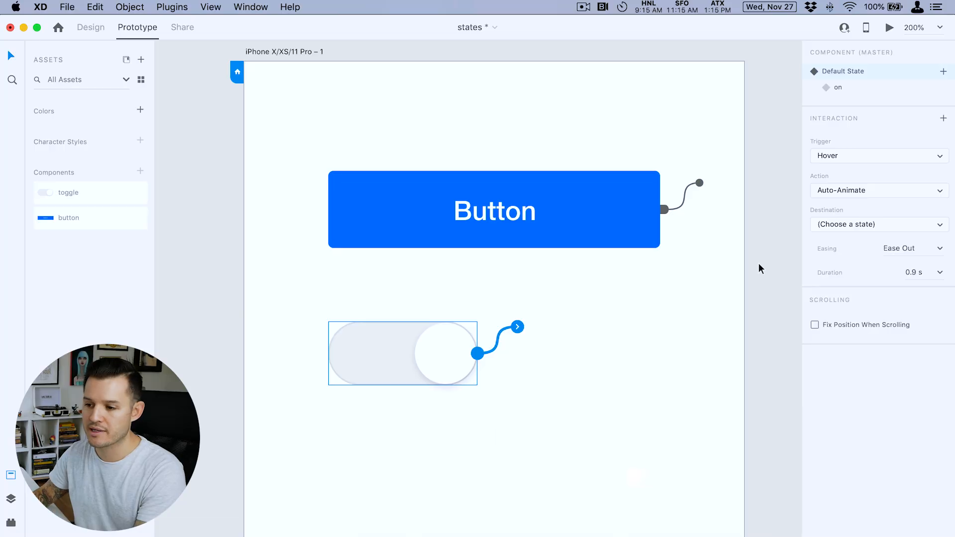
pyautogui.click(841, 155)
pyautogui.click(842, 145)
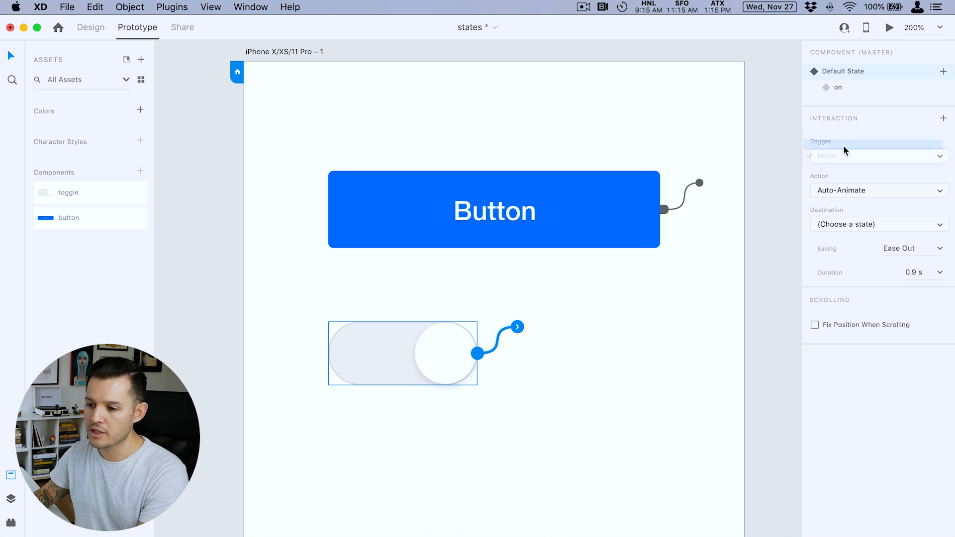
pyautogui.click(858, 224)
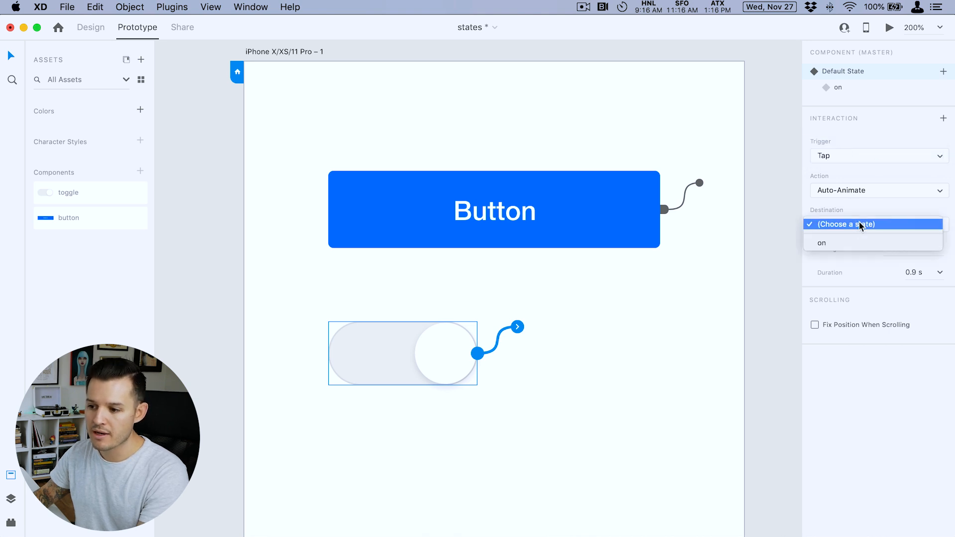
pyautogui.click(854, 244)
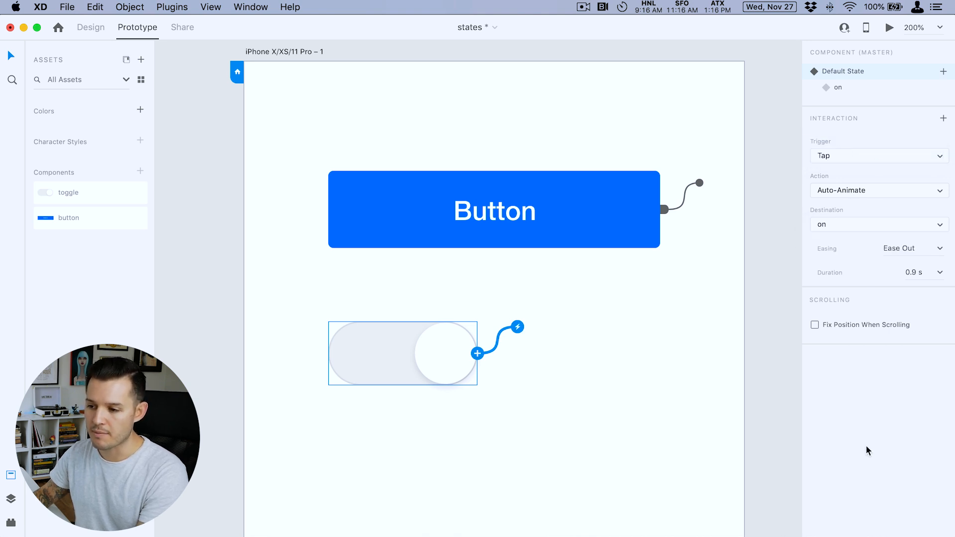
# - Add a Tap interaction to the toggle's "on" state that auto-animates back to Default State
pyautogui.click(846, 89)
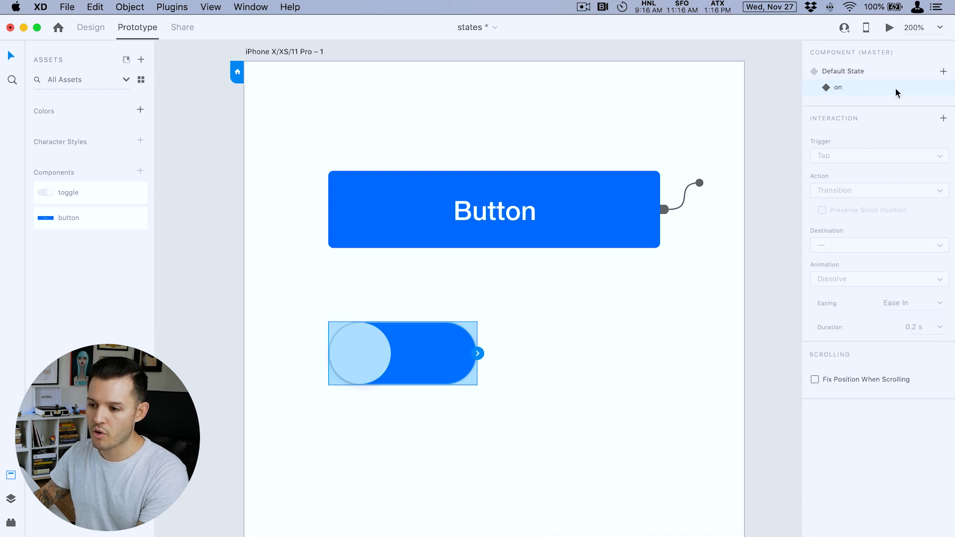
pyautogui.click(478, 353)
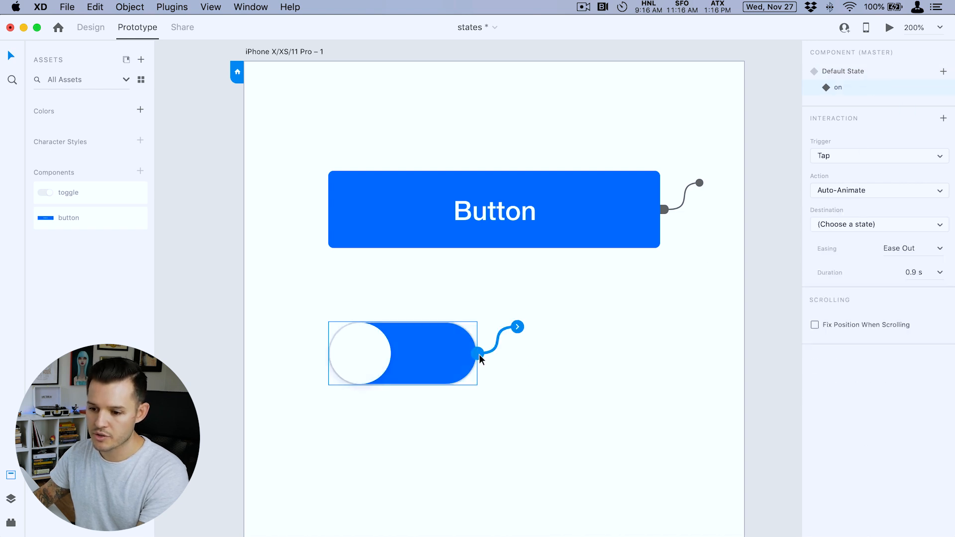
pyautogui.click(867, 225)
pyautogui.click(862, 242)
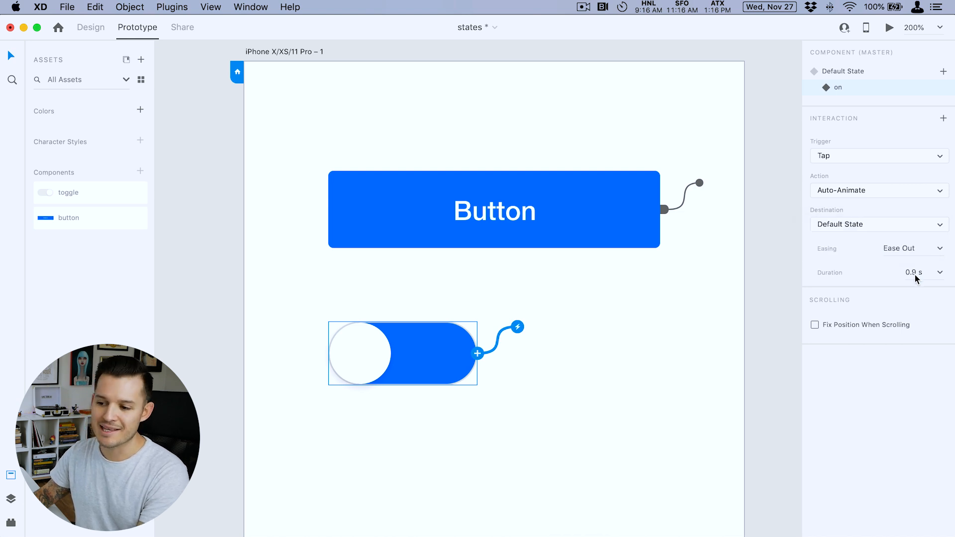
# - Preview the prototype and flip the toggle repeatedly to test its tap animation in both directions
pyautogui.click(889, 28)
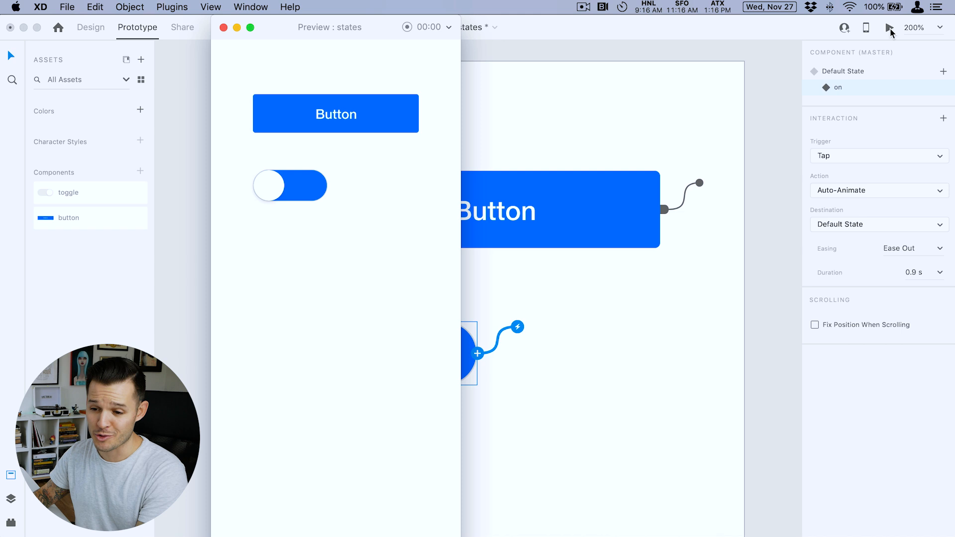
pyautogui.click(281, 190)
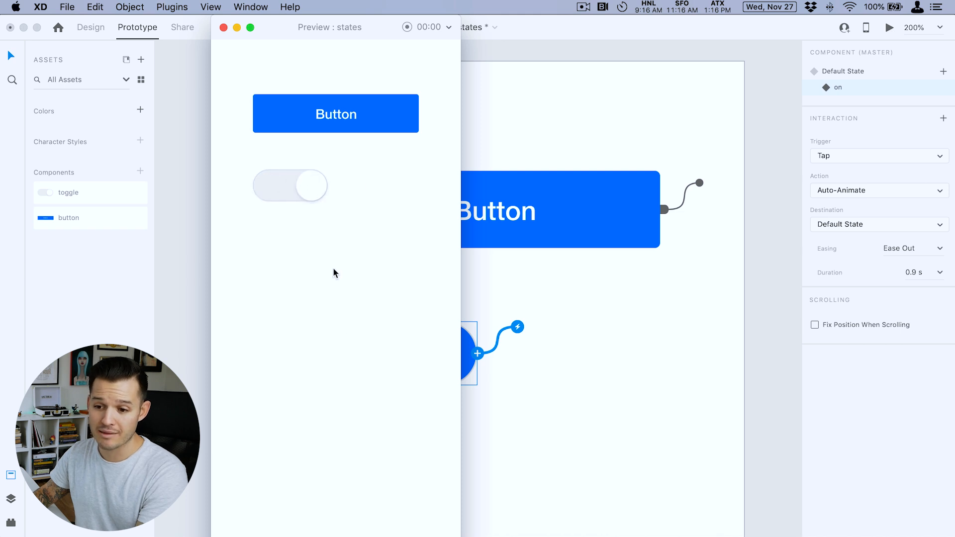
pyautogui.click(310, 190)
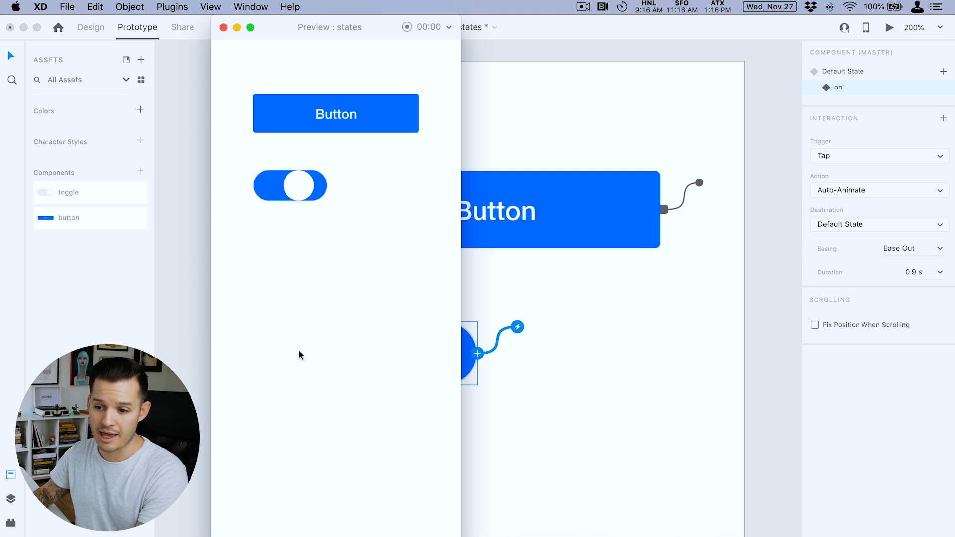
pyautogui.click(296, 193)
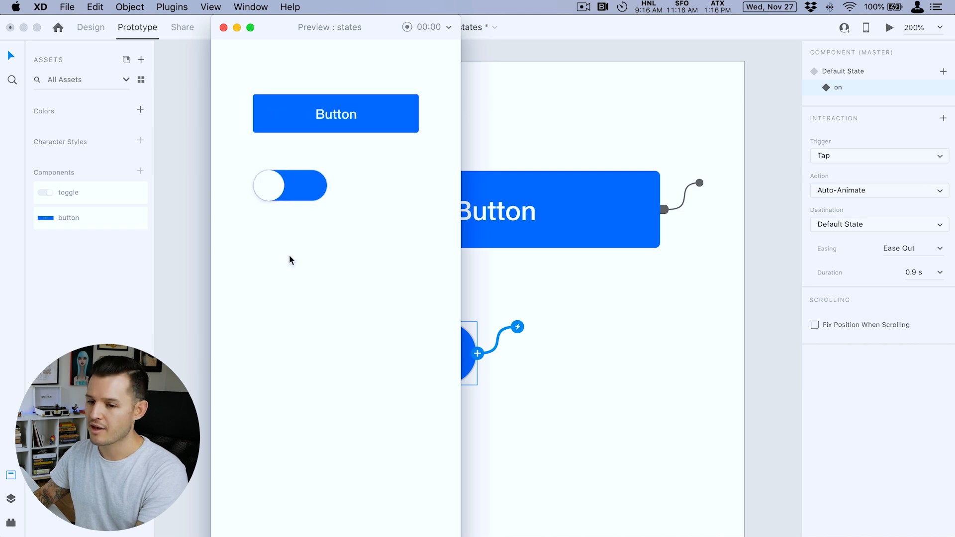
pyautogui.click(223, 27)
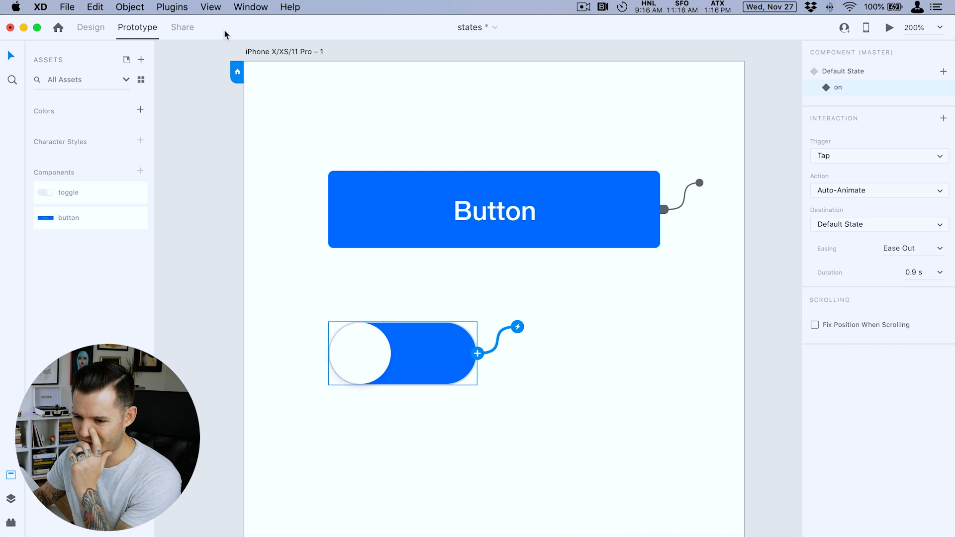
# - Return to Design mode with the document's layers displayed and activate the Artboard tool
pyautogui.click(617, 366)
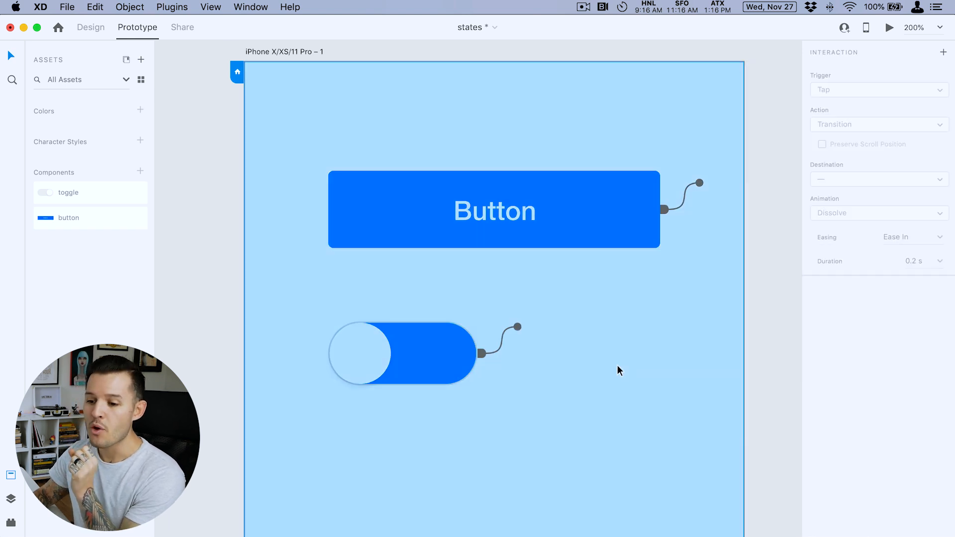
pyautogui.press('super+minus')
pyautogui.click(718, 313)
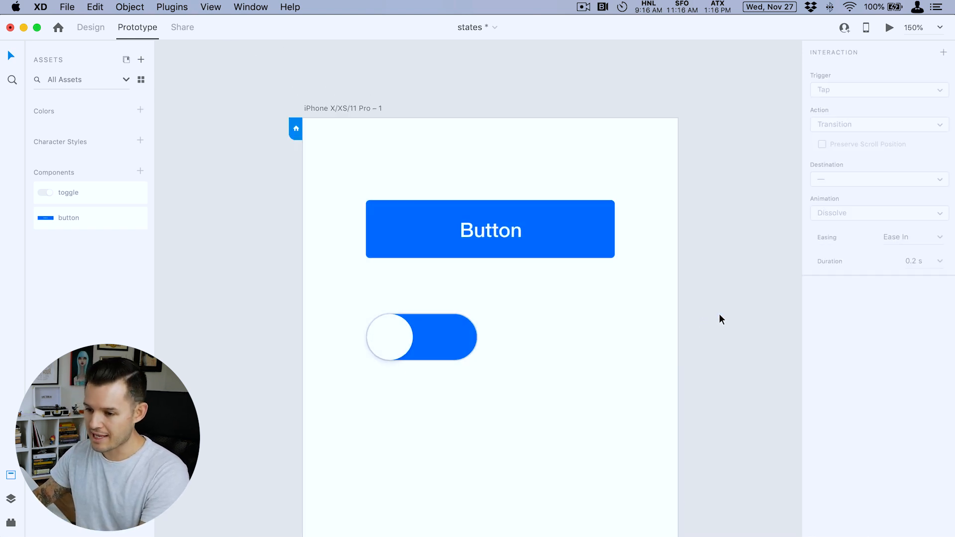
pyautogui.press('super+minus')
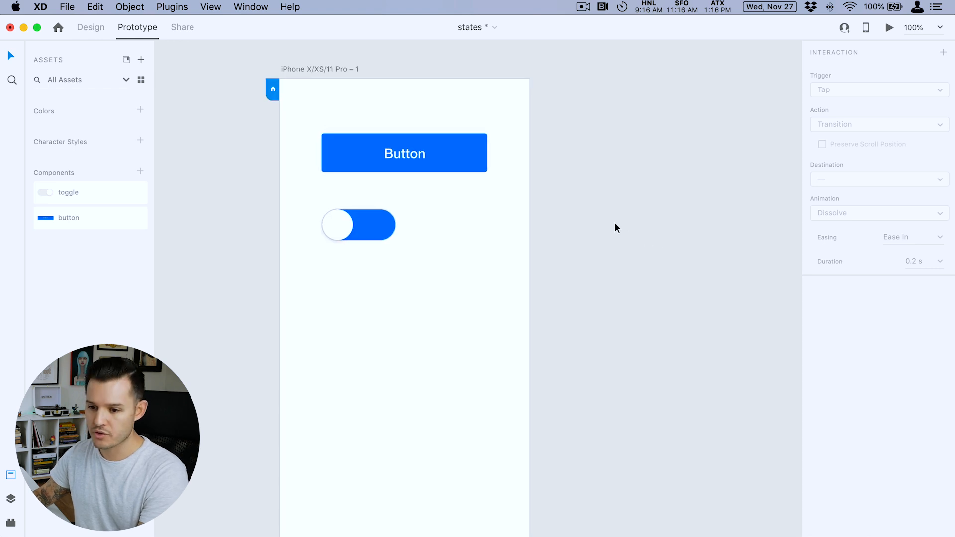
pyautogui.click(11, 499)
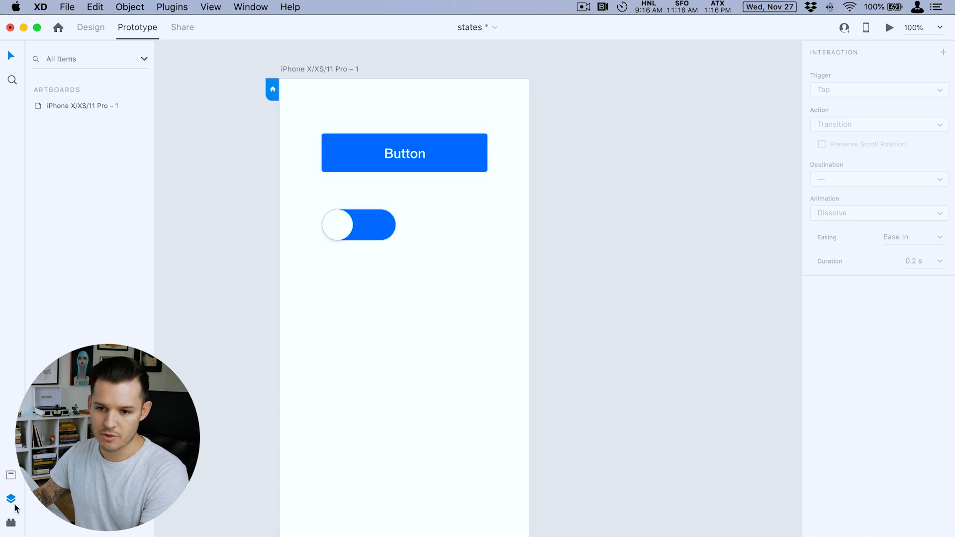
pyautogui.click(96, 29)
pyautogui.press('a')
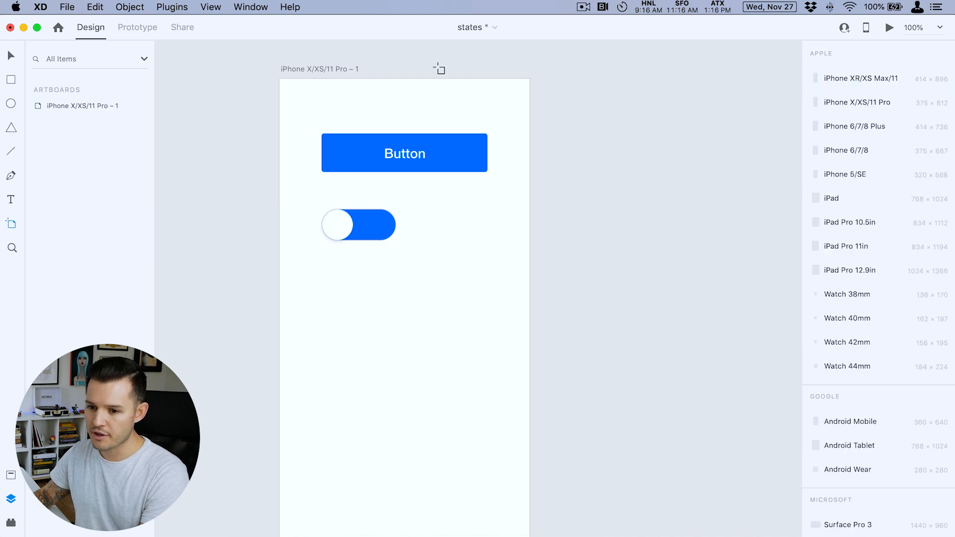
pyautogui.click(875, 76)
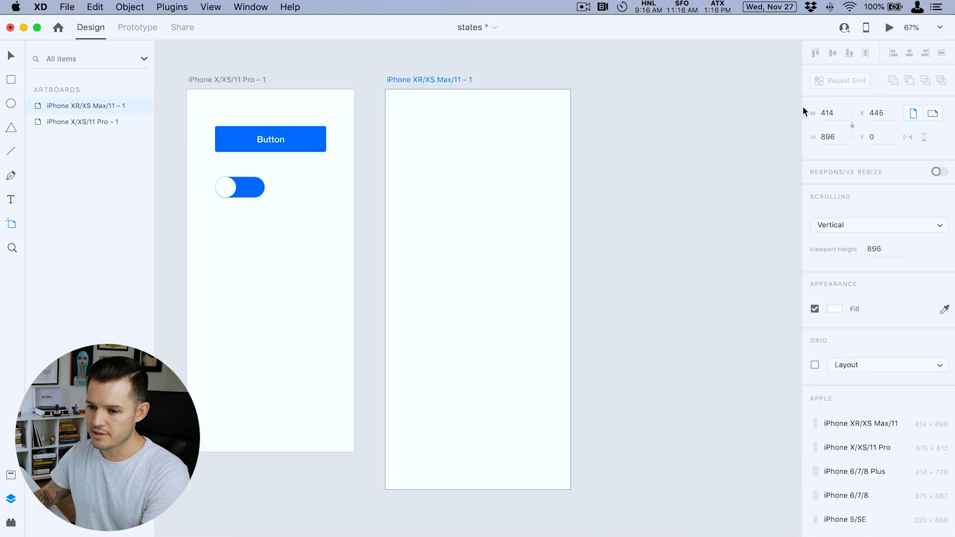
pyautogui.press('a')
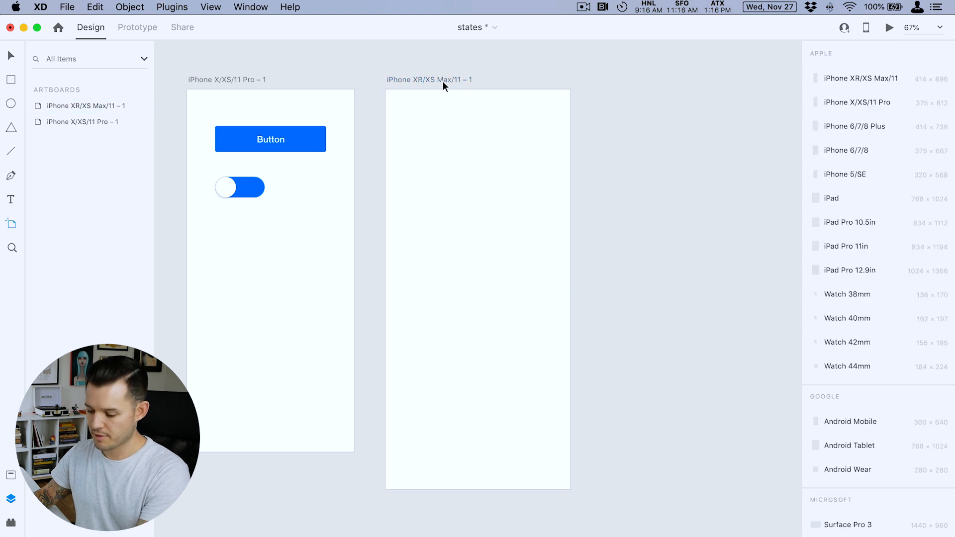
pyautogui.click(442, 81)
pyautogui.press('BackSpace')
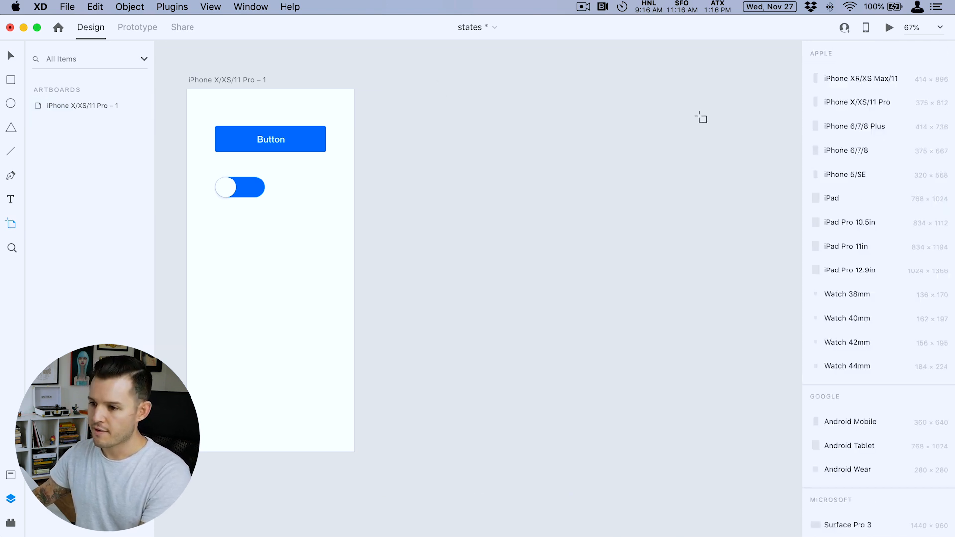
# - Add a second iPhone X/XS/11 Pro artboard and draw a 375 × 312 rectangle across the full width of its upper part
pyautogui.click(872, 102)
pyautogui.press('v')
pyautogui.click(625, 215)
pyautogui.moveTo(386, 90)
pyautogui.mouseDown()
pyautogui.moveTo(516, 221)
pyautogui.moveTo(554, 229)
pyautogui.mouseUp()
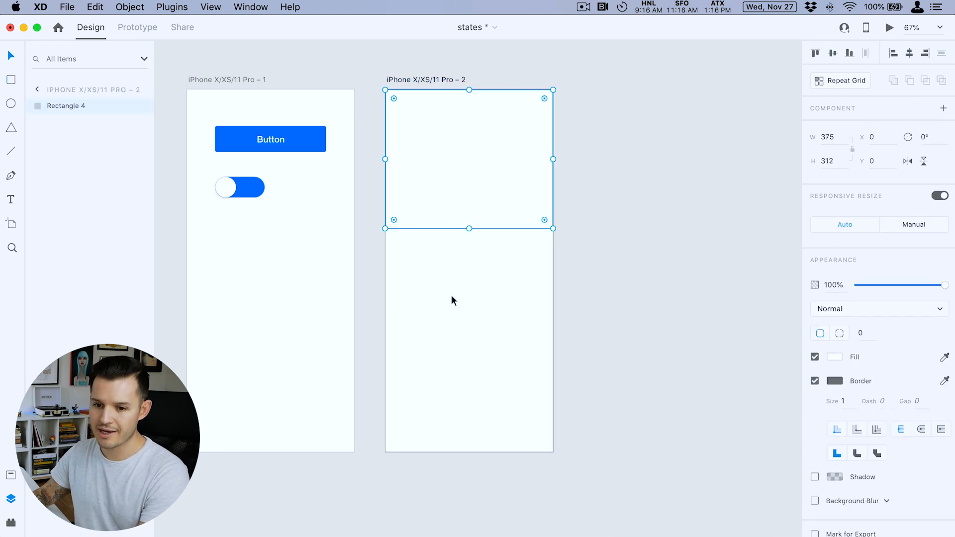
# - Place instances of the button and toggle components from the assets, centred beneath the rectangle on the second artboard, with the toggle below the button
pyautogui.click(11, 475)
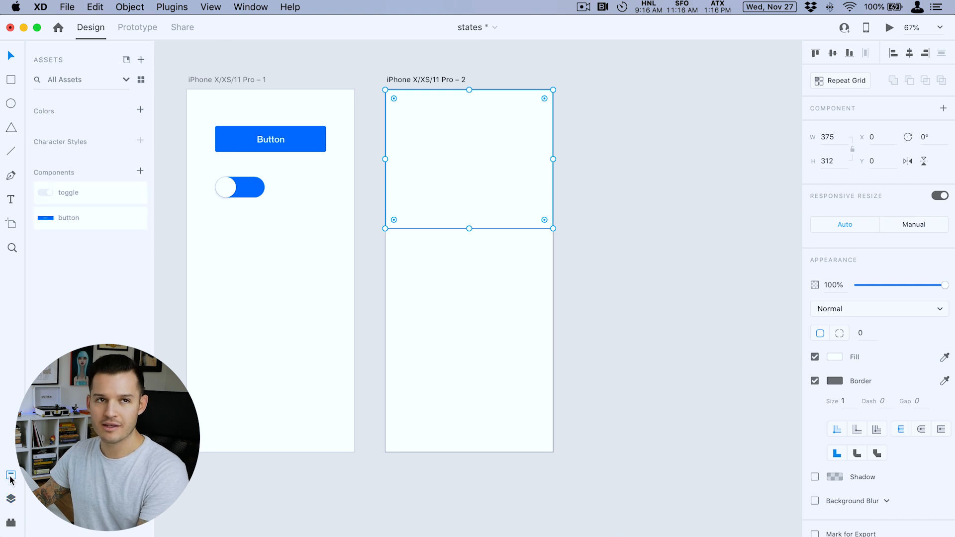
pyautogui.moveTo(107, 194); pyautogui.dragTo(472, 294)
pyautogui.moveTo(236, 226); pyautogui.dragTo(462, 254)
pyautogui.click(475, 296)
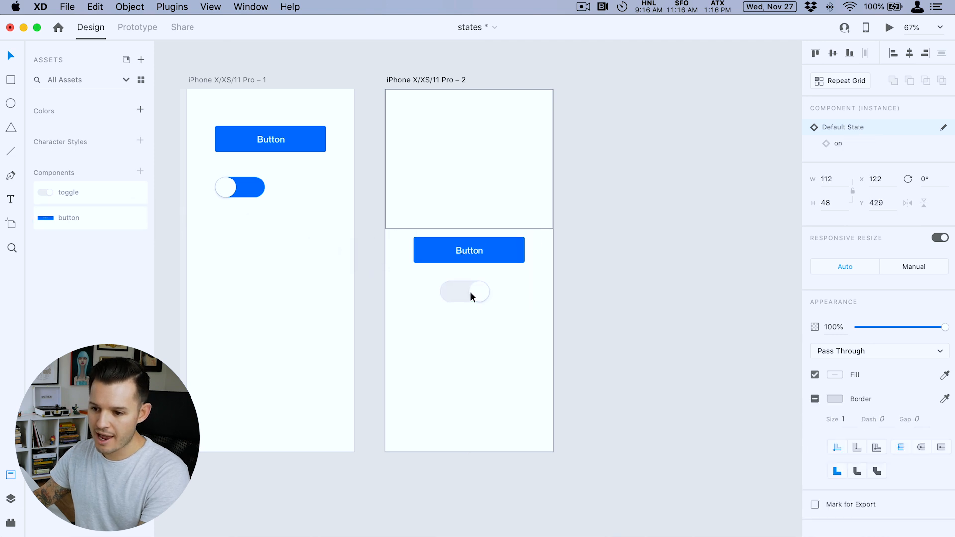
# - Wire each artboard's button to the other iPhone X/XS/11 Pro artboard with a Tap trigger and the Auto-Animate action
pyautogui.click(292, 139)
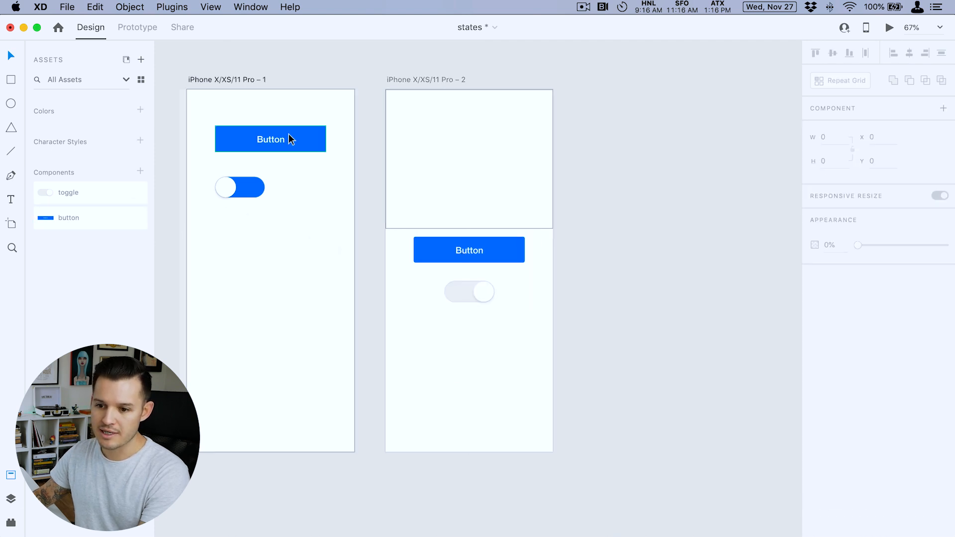
pyautogui.click(137, 28)
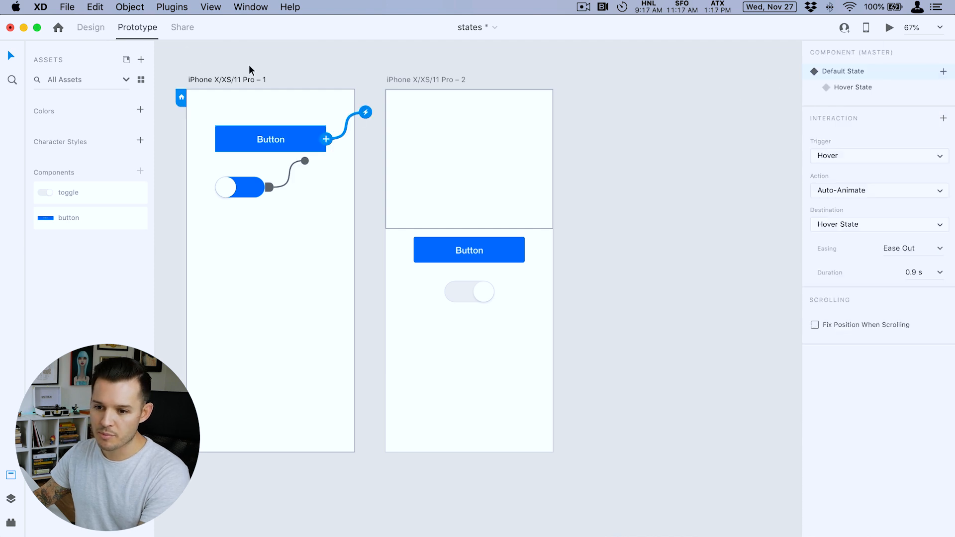
pyautogui.moveTo(328, 144); pyautogui.dragTo(463, 270)
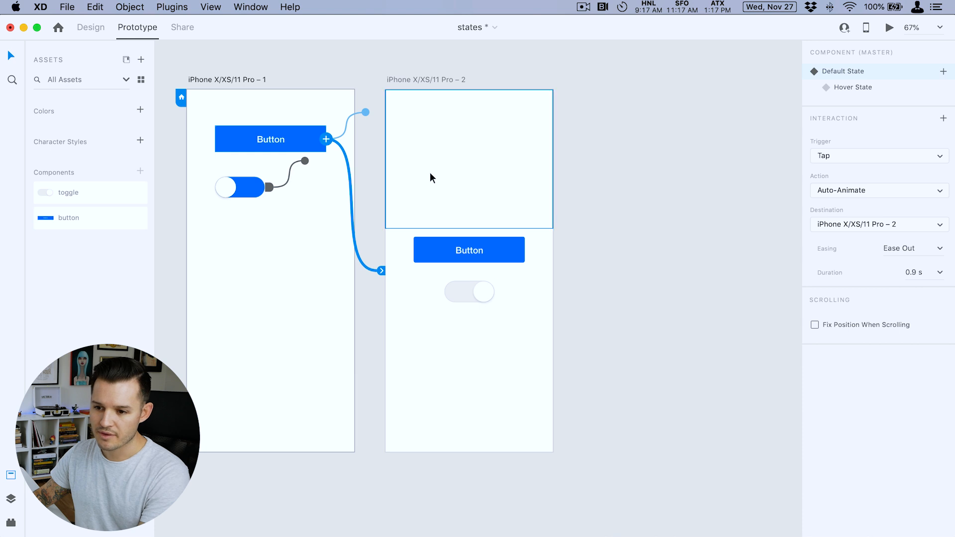
pyautogui.click(480, 259)
pyautogui.moveTo(526, 253); pyautogui.dragTo(343, 199)
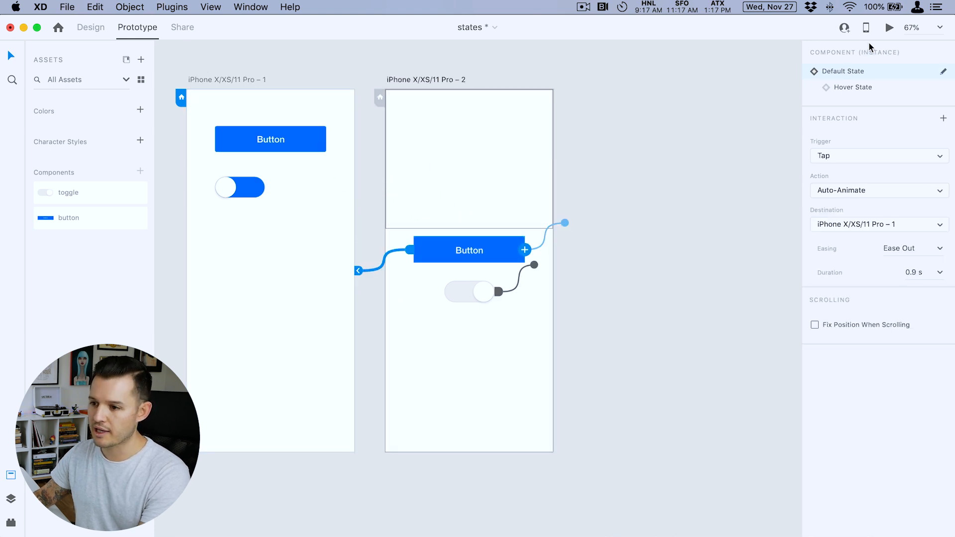
# - Preview the prototype beside the artboards and test the button's hover state and its tap transition between the two screens
pyautogui.click(889, 28)
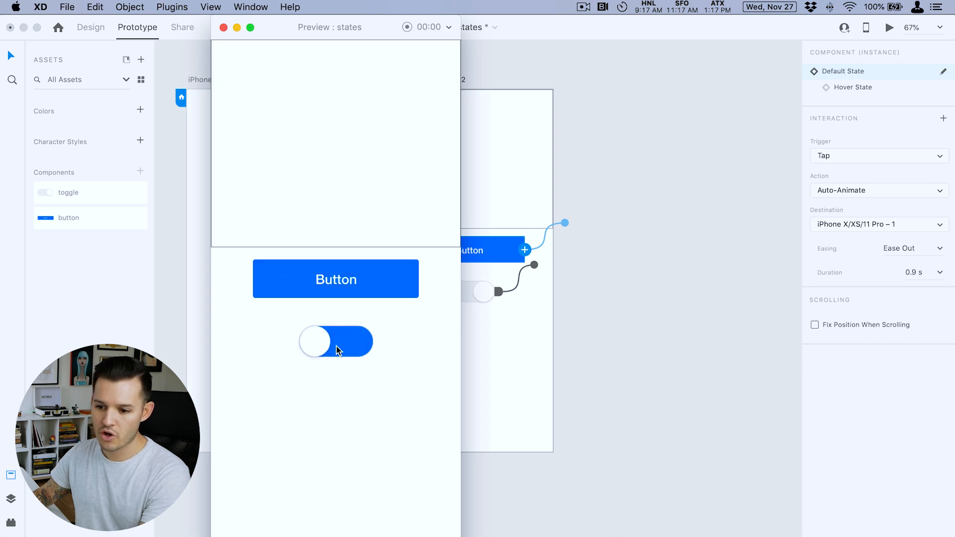
pyautogui.click(333, 284)
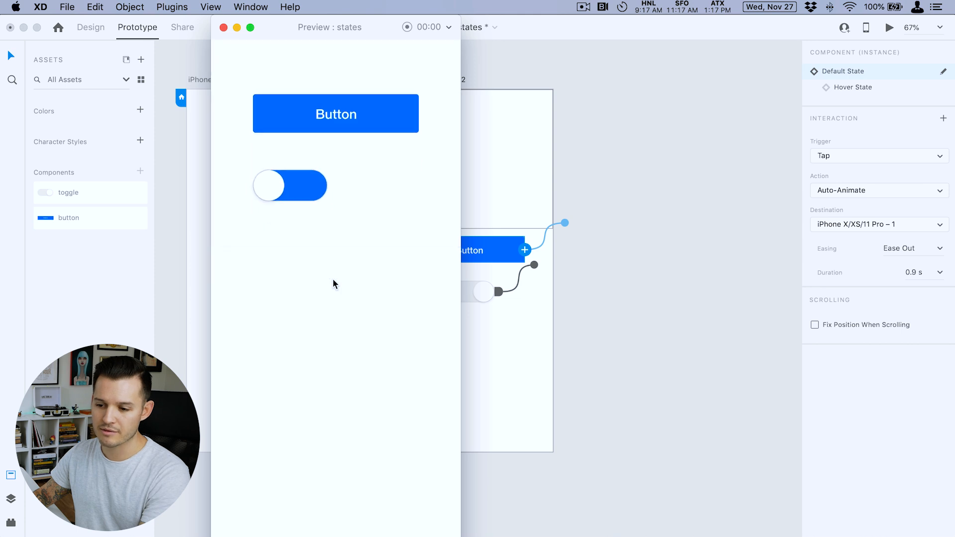
pyautogui.moveTo(303, 33); pyautogui.dragTo(752, 32)
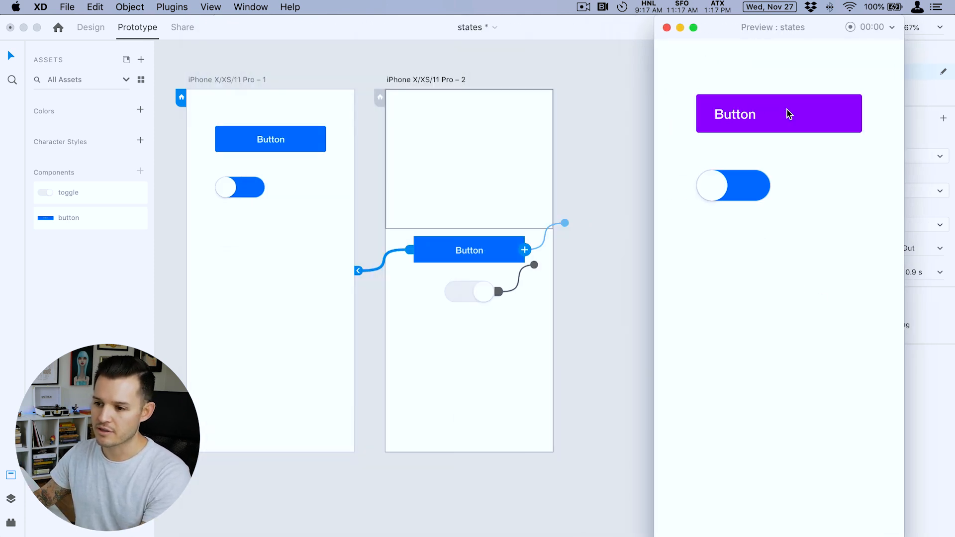
pyautogui.click(789, 117)
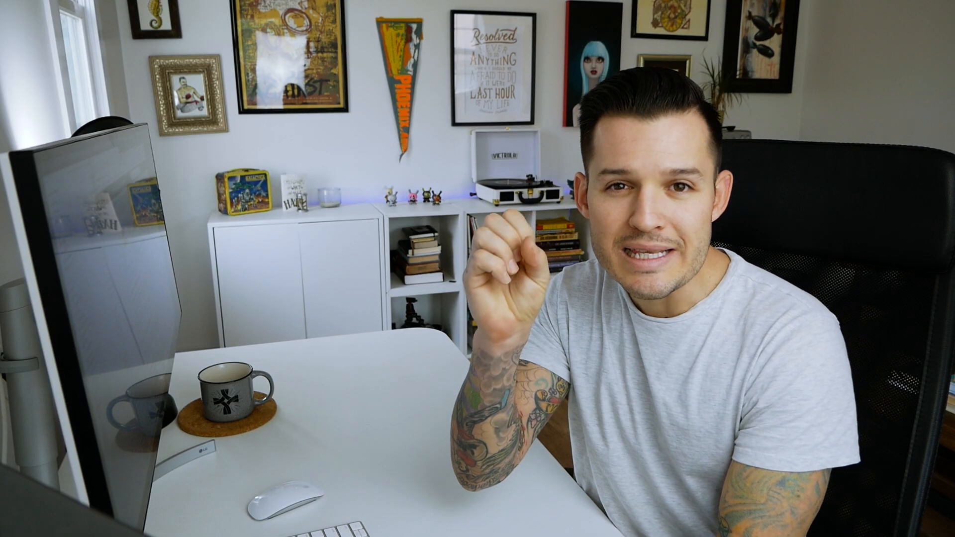